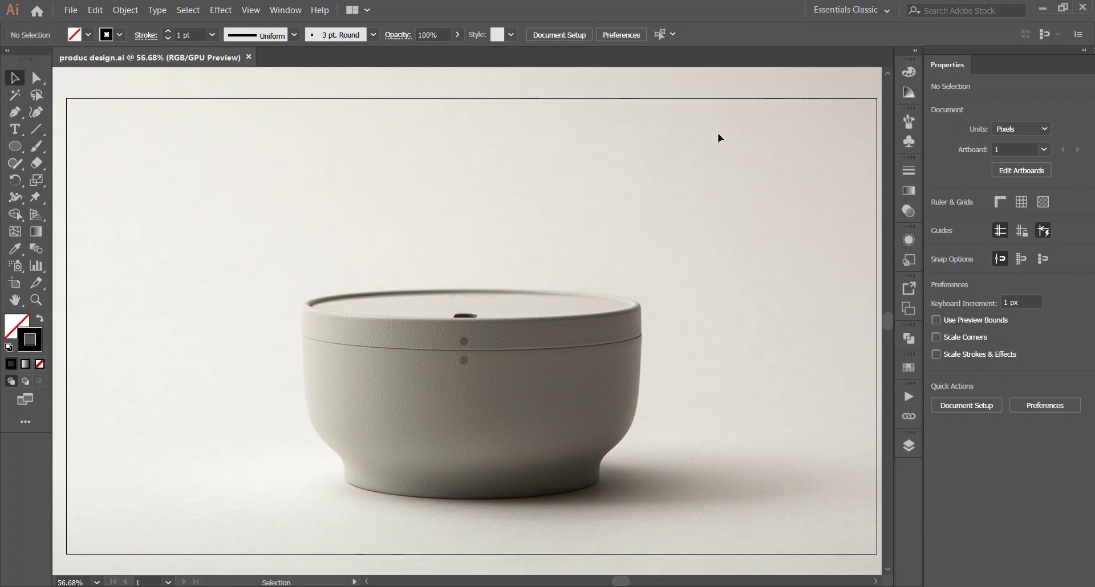
Step: Show the rulers, place a vertical guide through the bowl's centre, and set the stroke to black
{"action": "key", "text": "ctrl+r"}
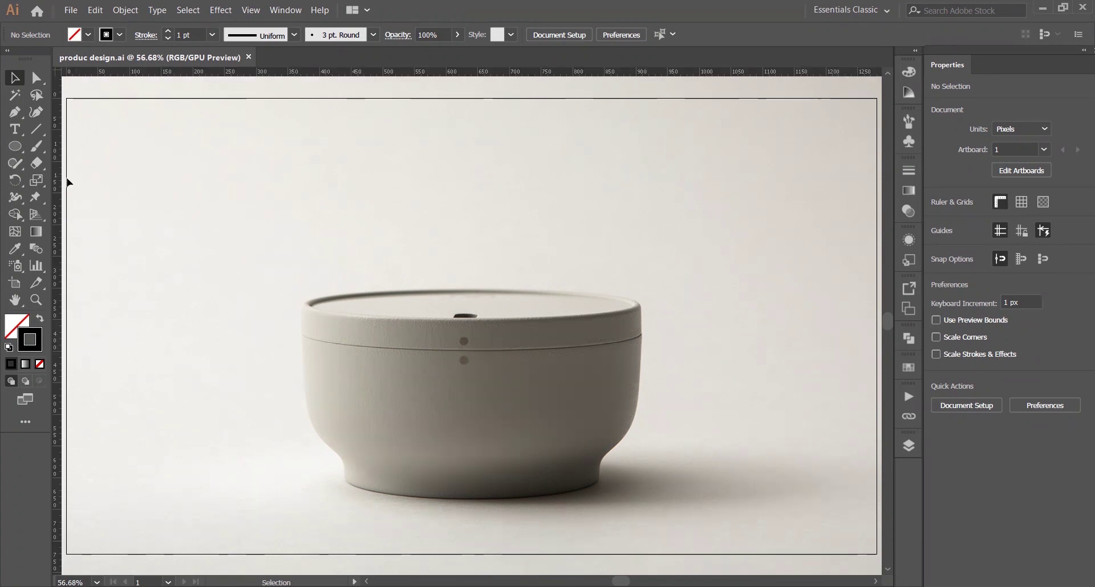
{"action": "left_click_drag", "start_coordinate": [57, 185], "coordinate": [462, 240]}
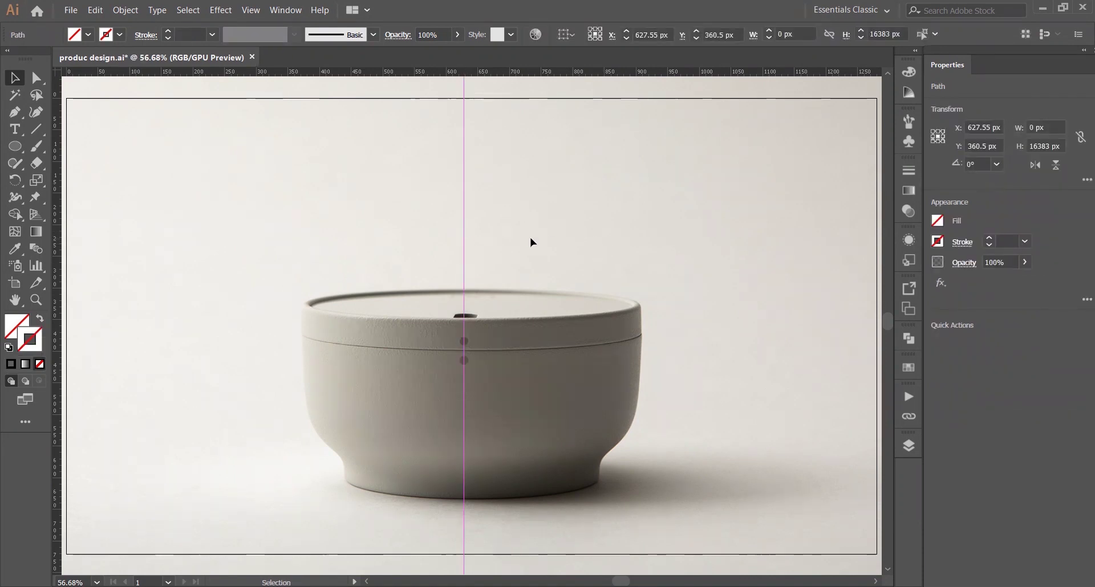
{"action": "left_click", "coordinate": [120, 34]}
{"action": "left_click", "coordinate": [40, 59]}
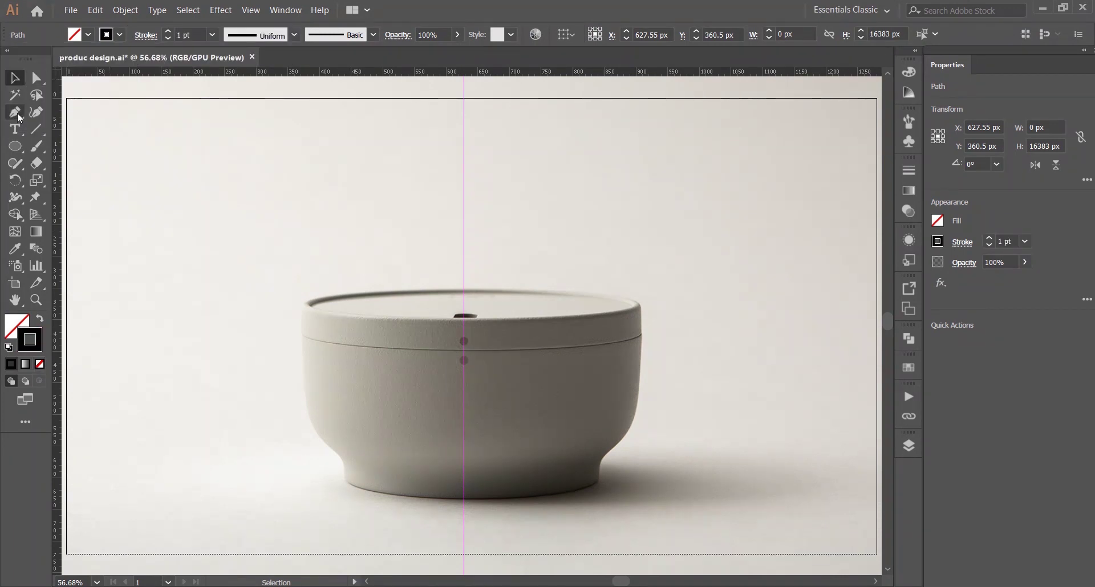
Step: Trace the right half of the lid with the Pen tool, from the guide around the rim's right end and back to the guide
{"action": "left_click", "coordinate": [15, 112]}
{"action": "key", "text": "ctrl+1"}
{"action": "scroll", "coordinate": [470, 341], "scroll_direction": "down", "scroll_amount": 2}
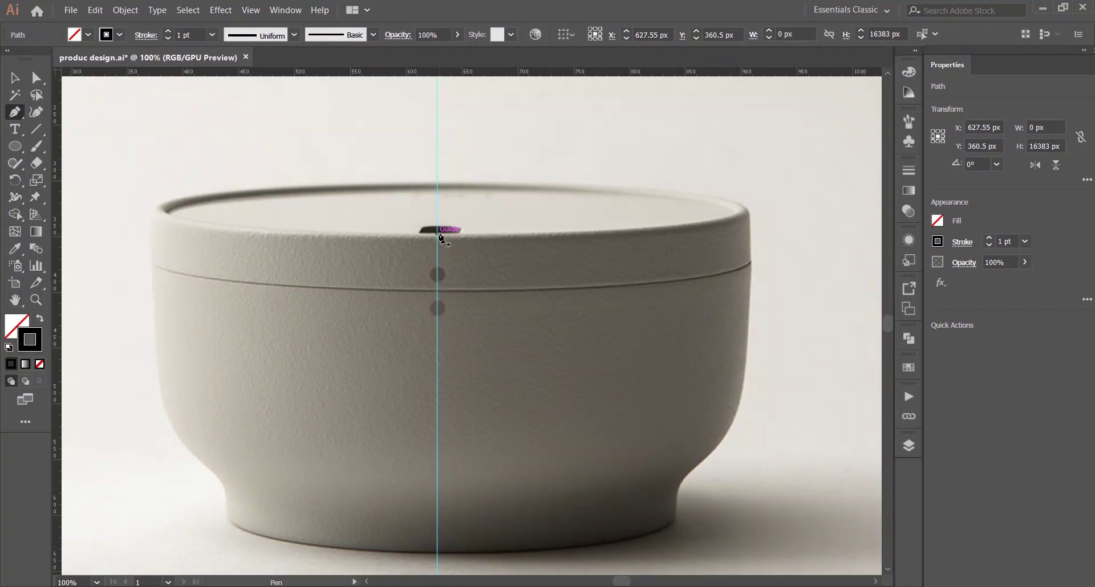
{"action": "left_click", "coordinate": [437, 184]}
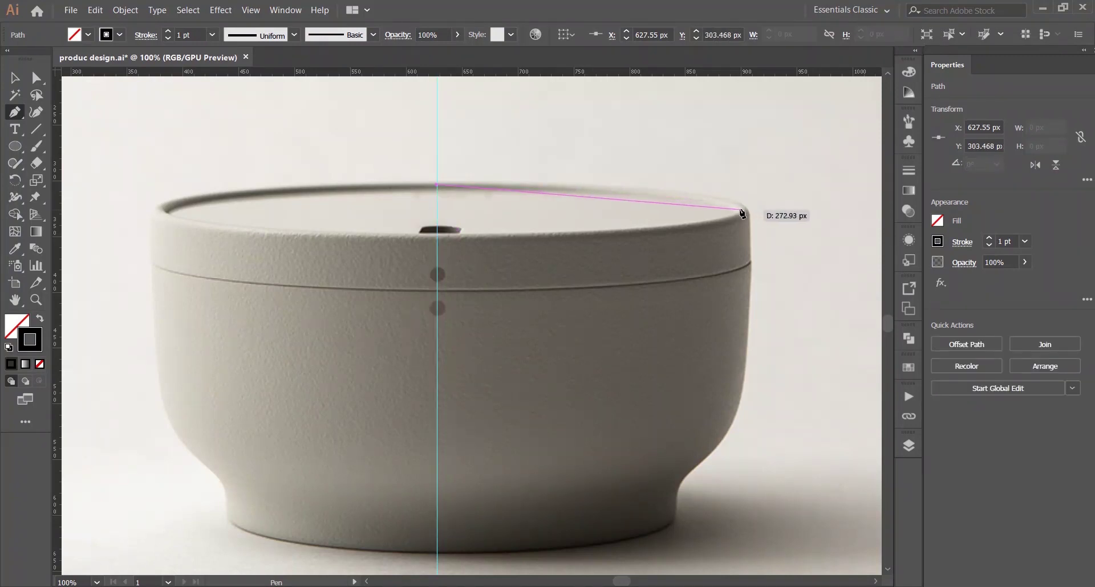
{"action": "left_click_drag", "start_coordinate": [742, 211], "coordinate": [810, 242]}
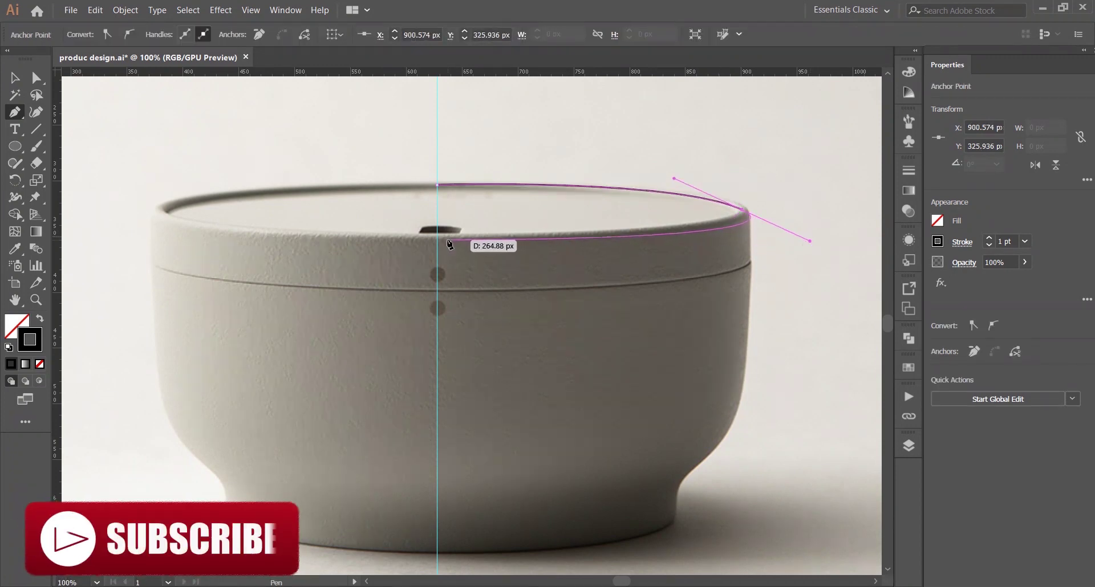
{"action": "left_click", "coordinate": [742, 210]}
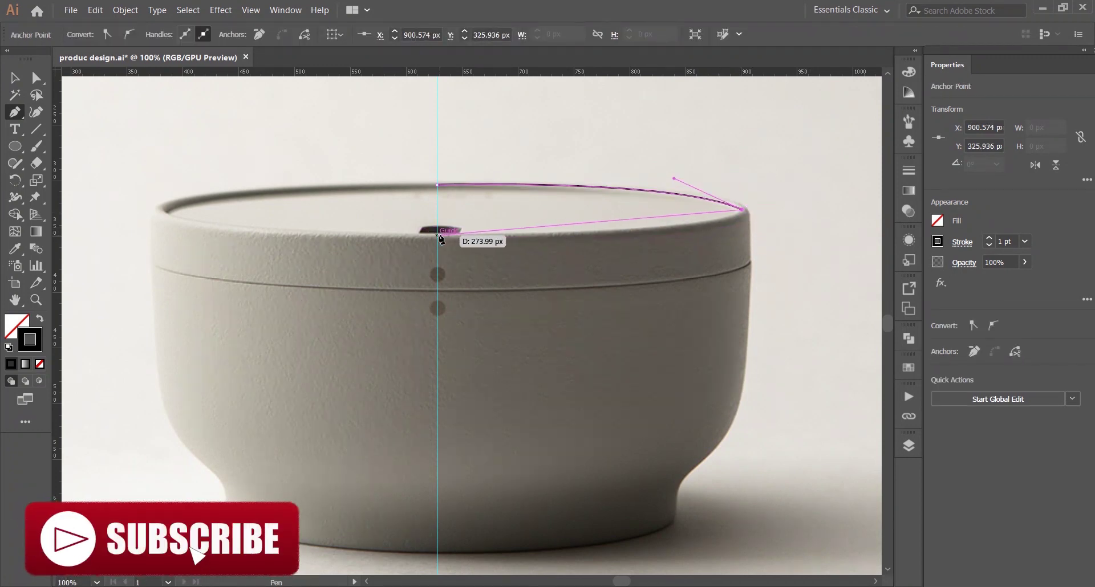
{"action": "left_click_drag", "start_coordinate": [438, 234], "coordinate": [110, 231]}
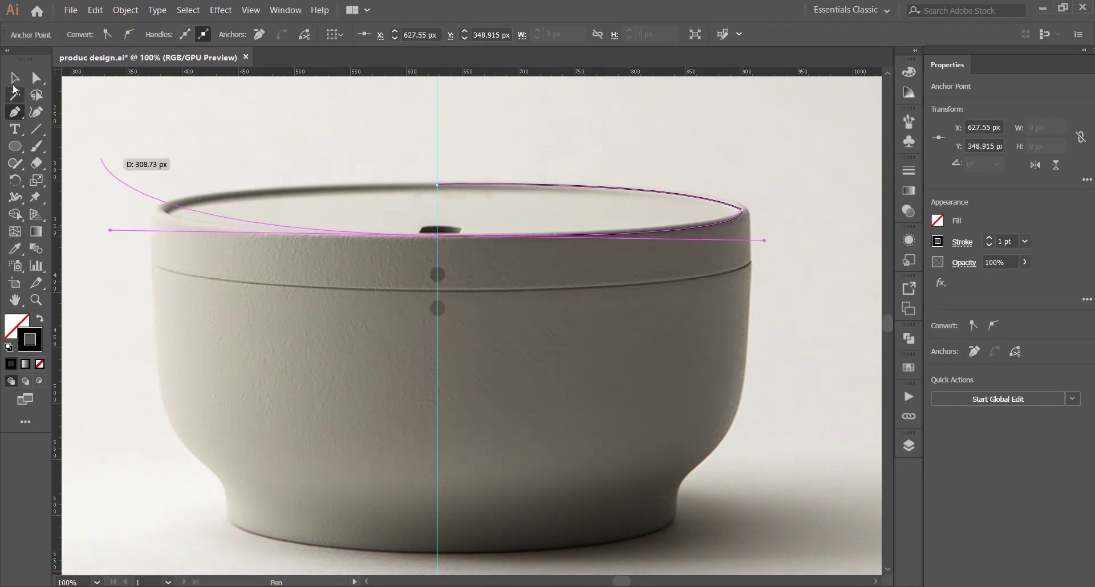
{"action": "left_click", "coordinate": [636, 165], "text": "ctrl"}
{"action": "left_click_drag", "start_coordinate": [704, 151], "coordinate": [767, 196]}
{"action": "left_click", "coordinate": [511, 264]}
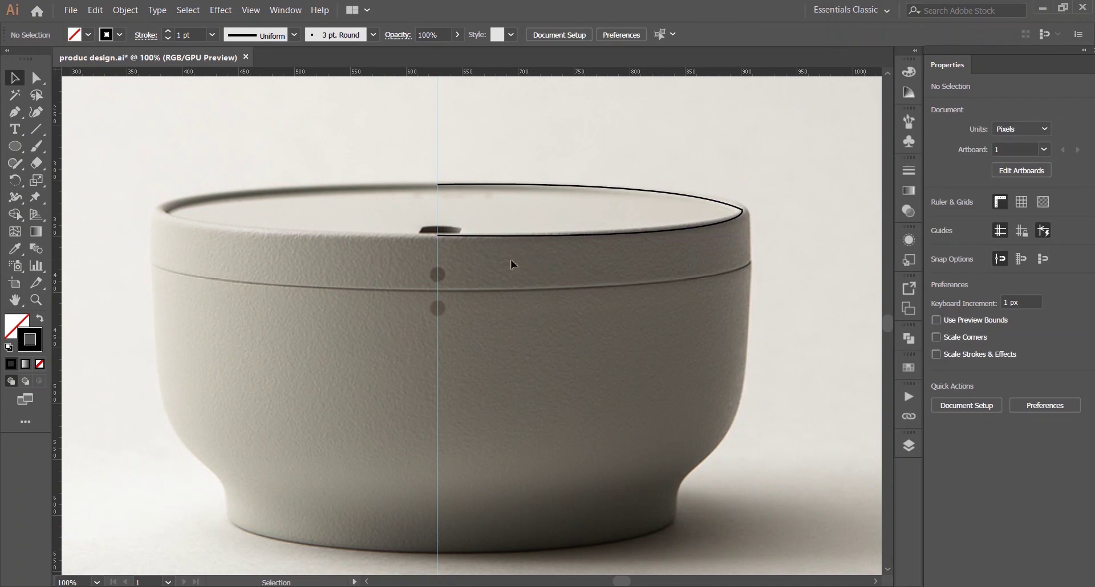
Step: Trace the bowl's right side profile with the Pen tool, from the lid's right end down around the foot to the guide at the base
{"action": "left_click", "coordinate": [14, 112]}
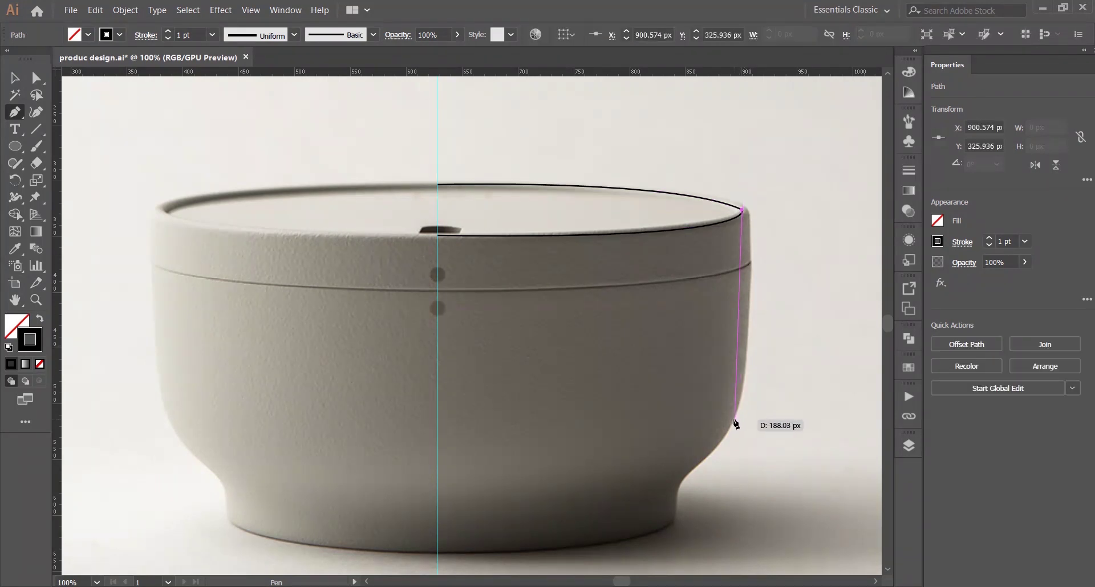
{"action": "left_click_drag", "start_coordinate": [735, 419], "coordinate": [710, 523]}
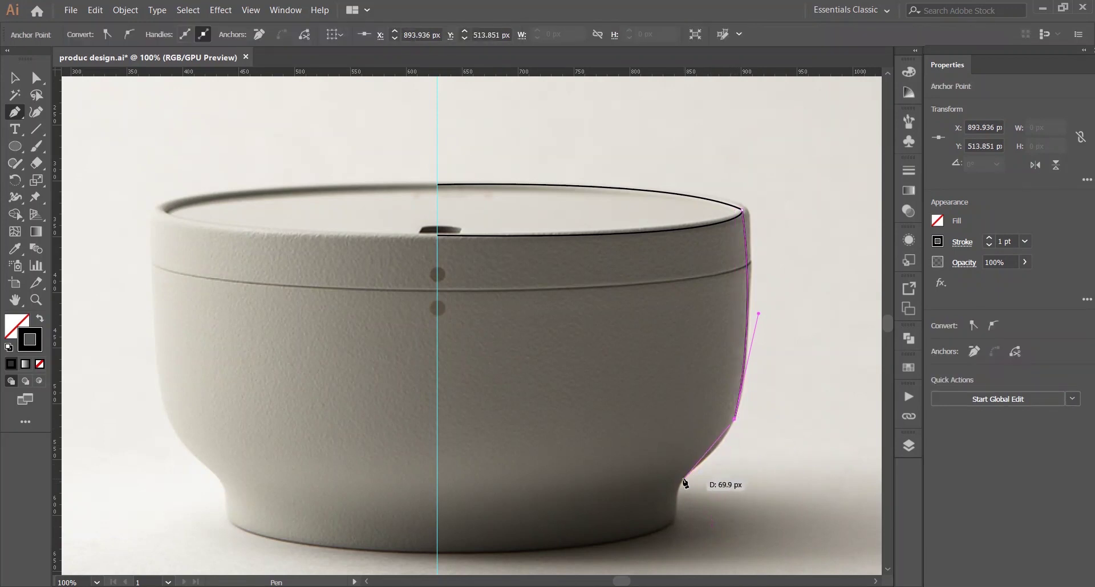
{"action": "left_click_drag", "start_coordinate": [683, 485], "coordinate": [646, 516]}
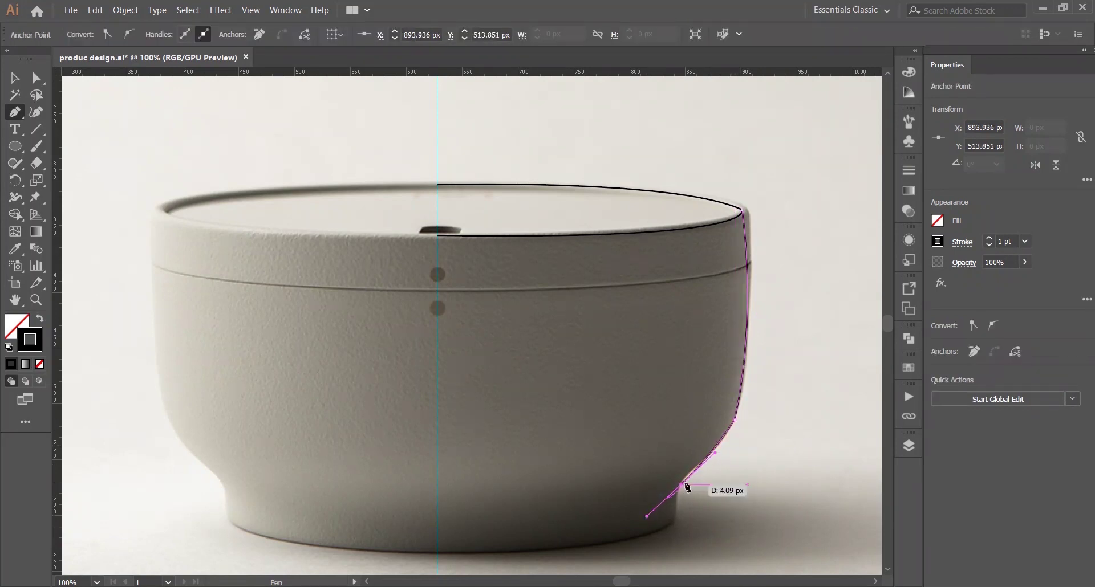
{"action": "left_click", "coordinate": [682, 484]}
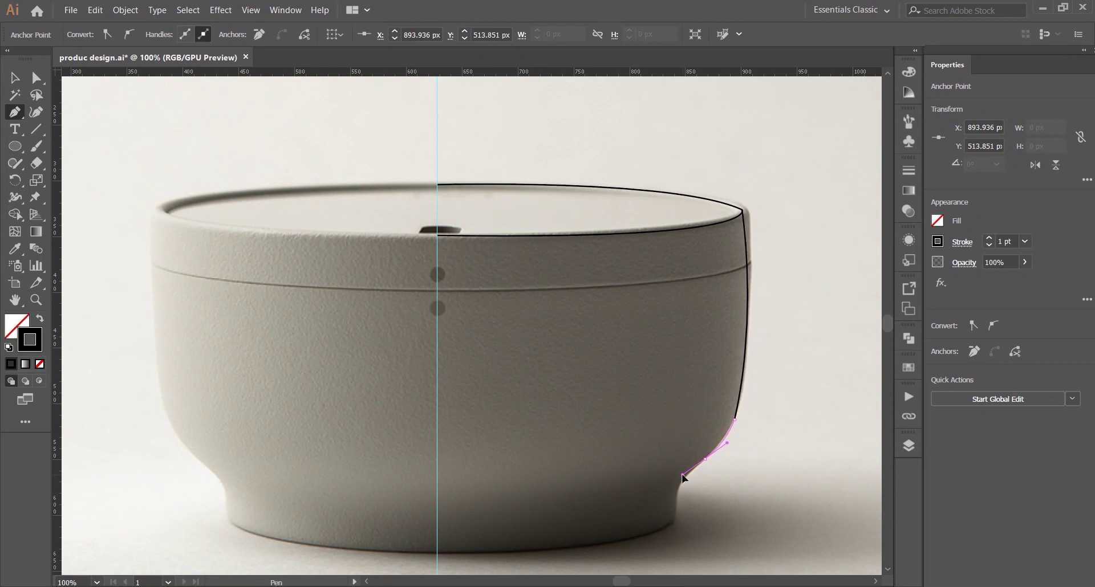
{"action": "left_click_drag", "start_coordinate": [676, 519], "coordinate": [674, 549]}
{"action": "left_click", "coordinate": [676, 519]}
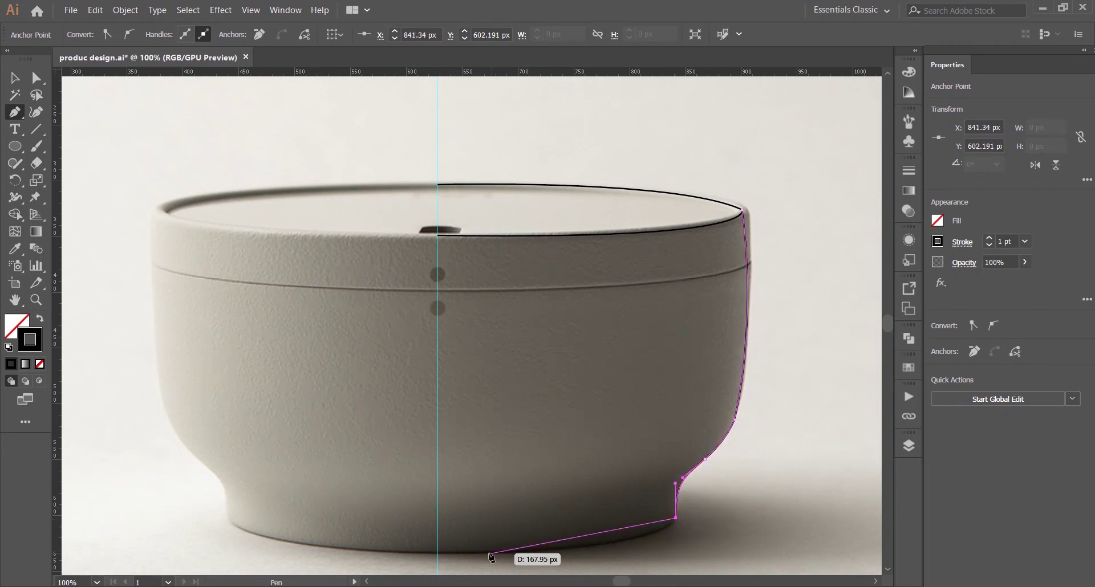
{"action": "left_click_drag", "start_coordinate": [437, 552], "coordinate": [224, 547]}
{"action": "left_click", "coordinate": [437, 553]}
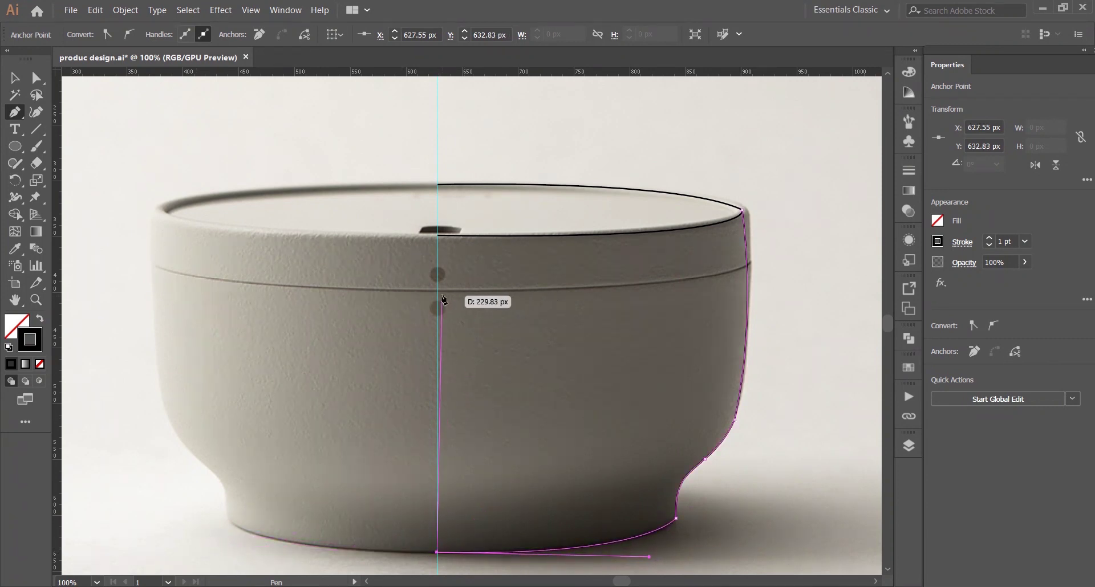
{"action": "key", "text": "v"}
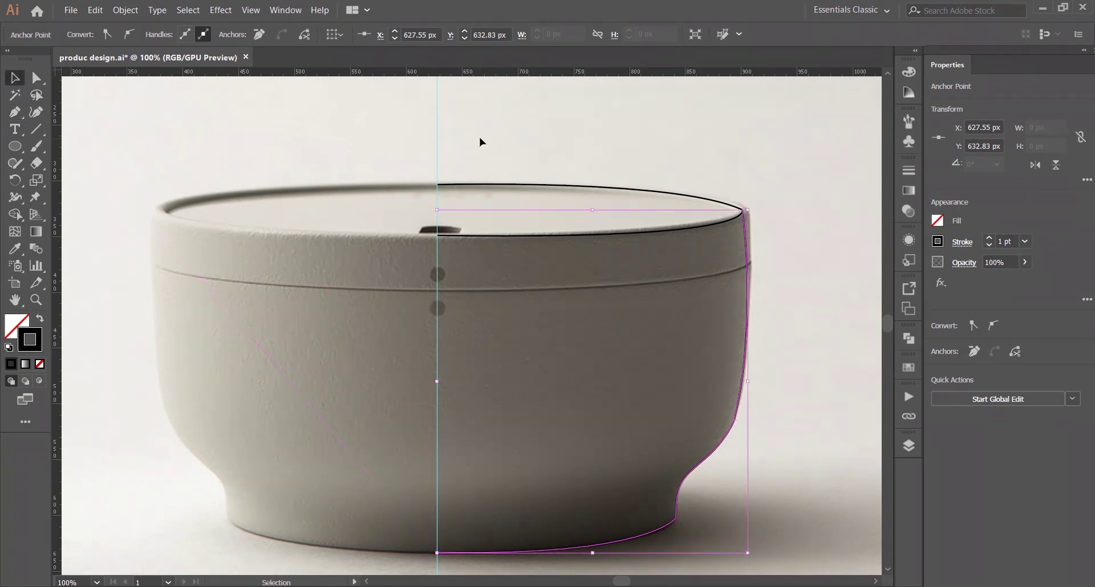
{"action": "left_click", "coordinate": [479, 142]}
Step: Move the half-lid outline to the left, clear of the upper end of the bowl profile
{"action": "left_click", "coordinate": [639, 233]}
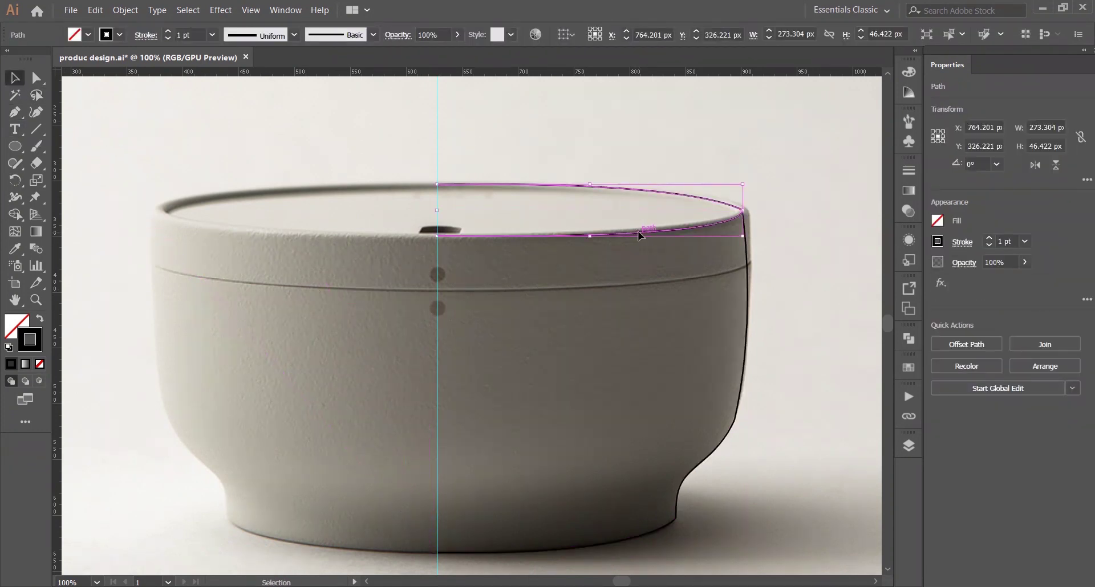
{"action": "left_click_drag", "start_coordinate": [639, 234], "coordinate": [380, 225]}
{"action": "left_click", "coordinate": [536, 155]}
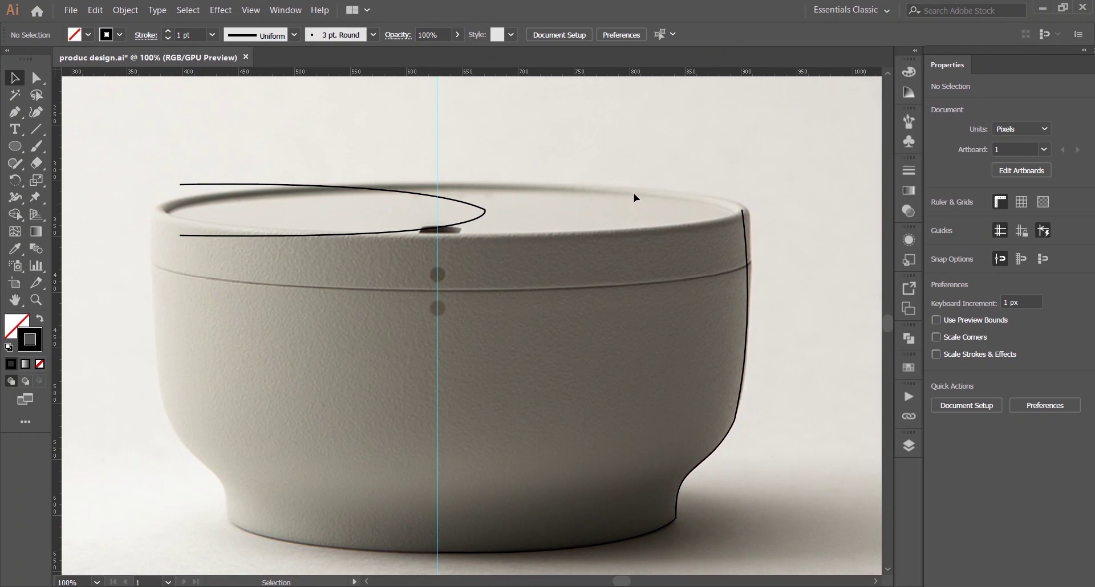
Step: Extend the bowl profile from its upper right end along the lid's front edge to the guide
{"action": "left_click", "coordinate": [13, 113]}
{"action": "left_click", "coordinate": [742, 210]}
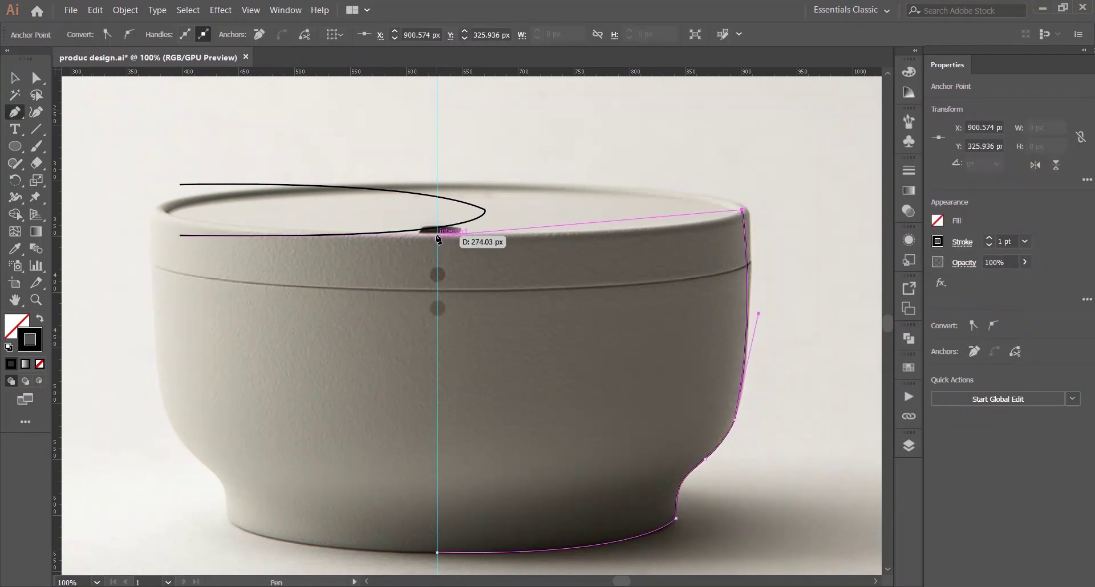
{"action": "left_click_drag", "start_coordinate": [437, 238], "coordinate": [152, 238]}
{"action": "key", "text": "v"}
{"action": "left_click", "coordinate": [222, 131]}
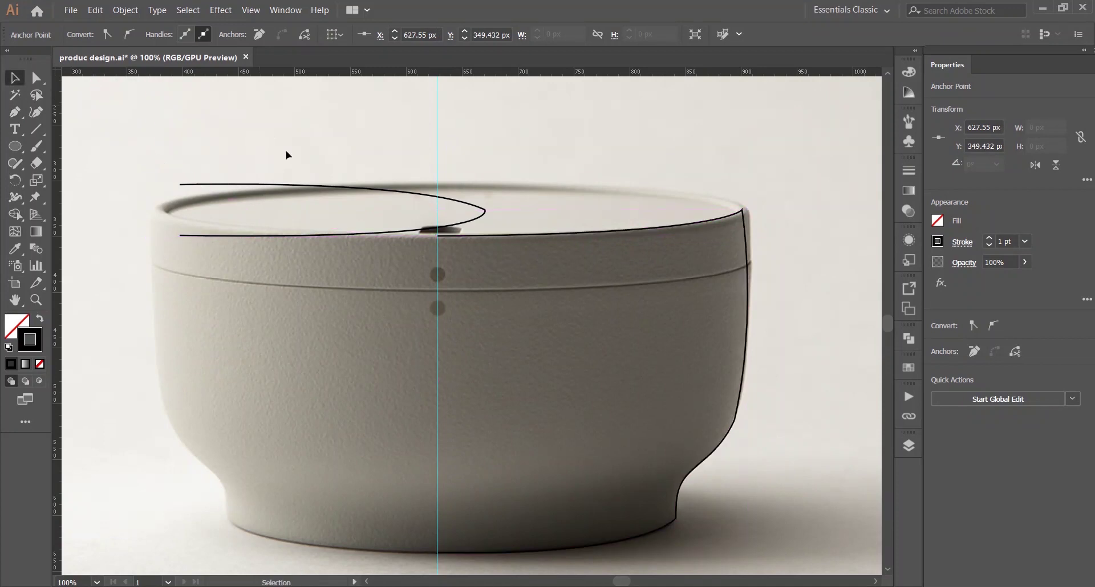
Step: Move the half-lid outline back onto the right half of the lid, with its open ends on the guide
{"action": "left_click_drag", "start_coordinate": [302, 184], "coordinate": [556, 190]}
{"action": "left_click", "coordinate": [649, 163]}
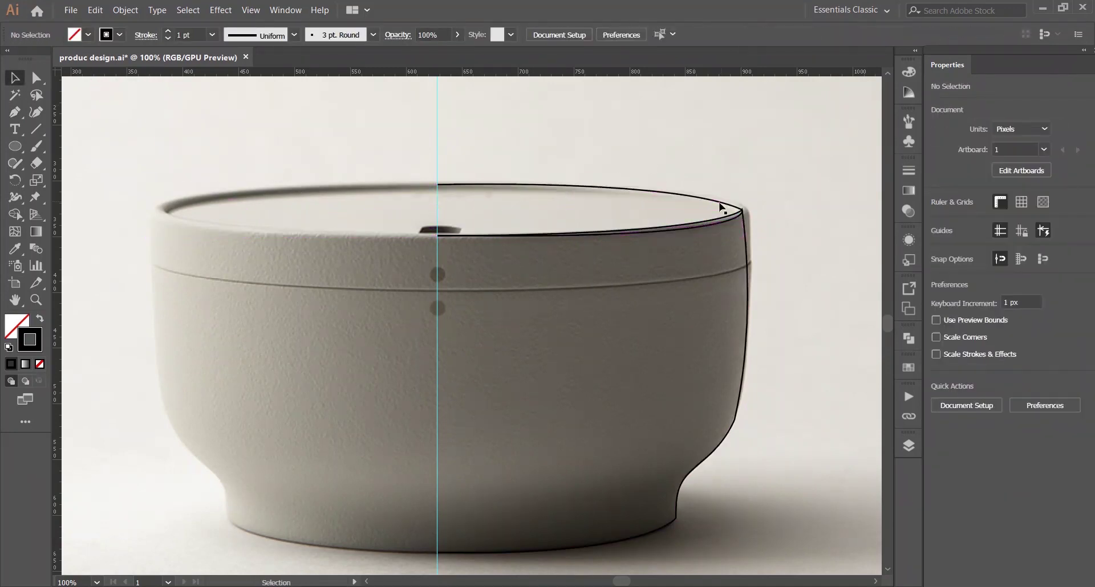
Step: Try nudging the half-lid outline slightly upward, and undo the move
{"action": "left_click", "coordinate": [736, 220]}
{"action": "scroll", "coordinate": [755, 199], "scroll_direction": "up", "scroll_amount": 2}
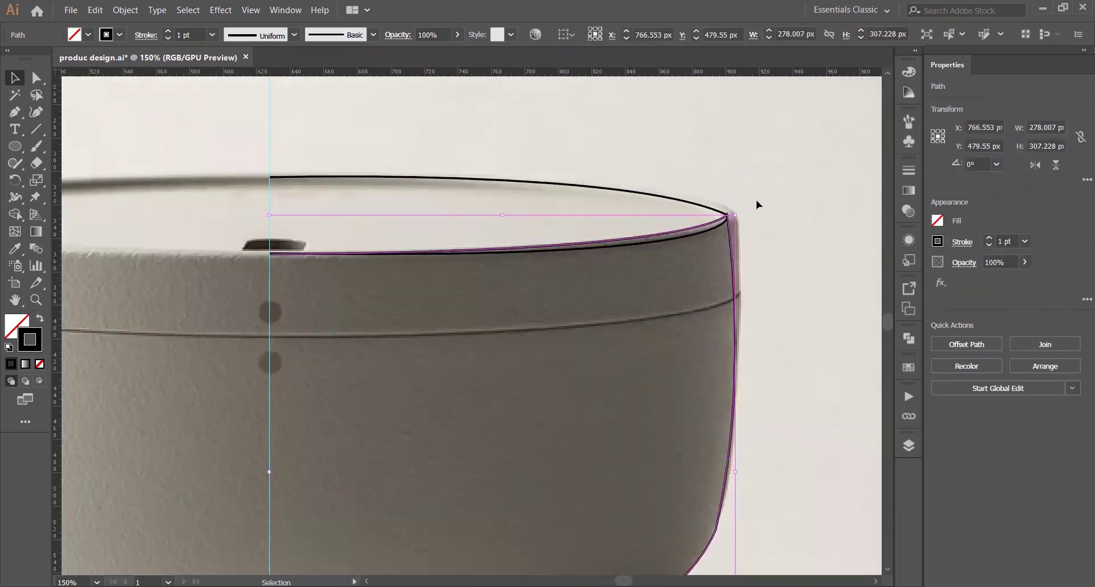
{"action": "left_click", "coordinate": [681, 200]}
{"action": "left_click_drag", "start_coordinate": [641, 208], "coordinate": [643, 202]}
{"action": "left_click", "coordinate": [719, 185]}
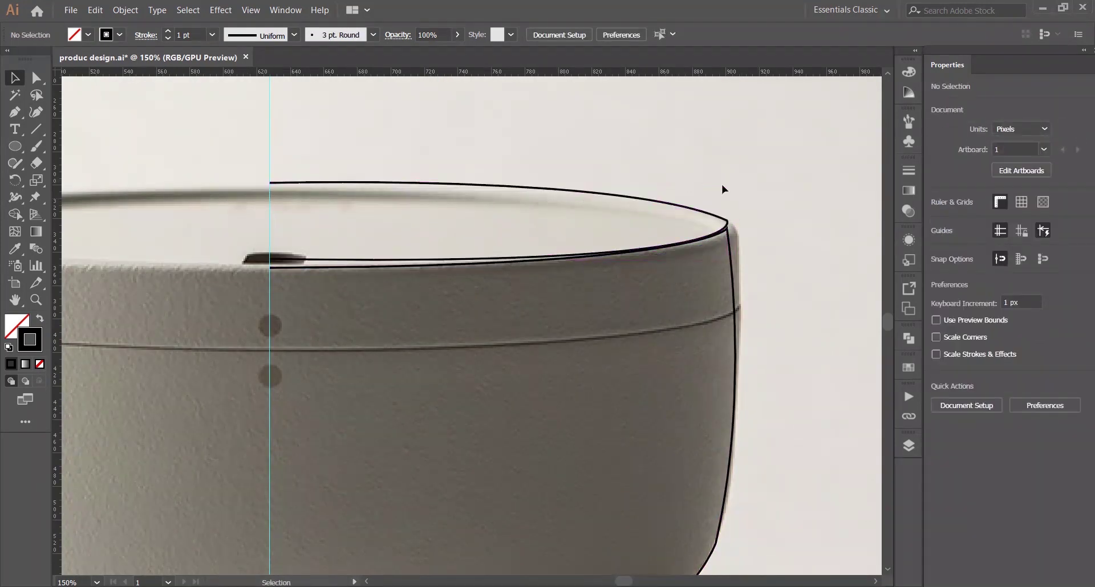
{"action": "key", "text": "ctrl+z"}
{"action": "left_click", "coordinate": [598, 139]}
{"action": "scroll", "coordinate": [598, 139], "scroll_direction": "down", "scroll_amount": 1}
{"action": "scroll", "coordinate": [627, 171], "scroll_direction": "up", "scroll_amount": 1}
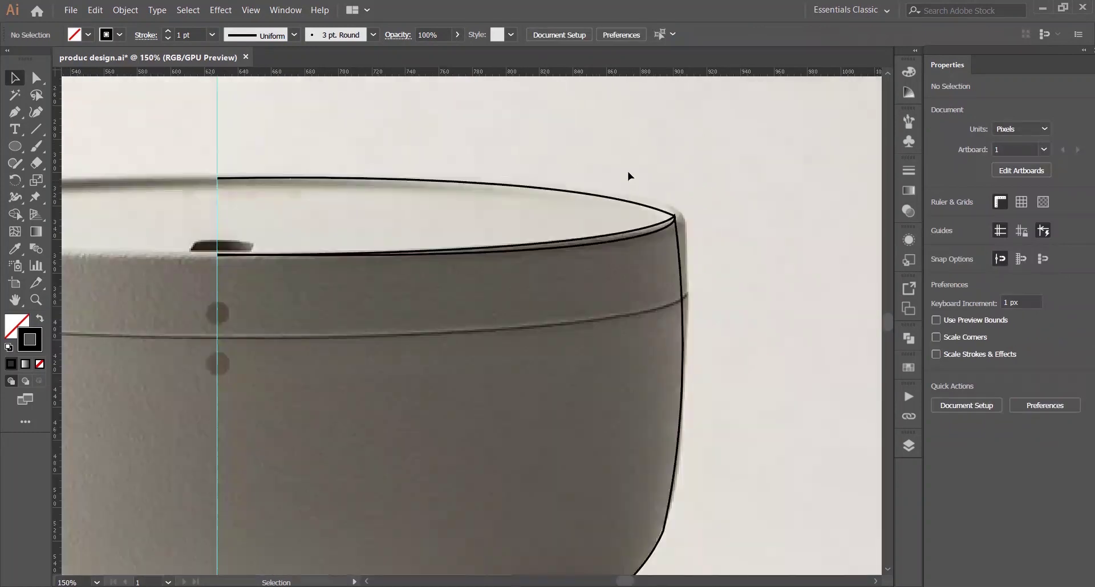
Step: Adjust the curve handle at the bowl profile's upper right corner so its top segment follows the lid's front edge
{"action": "left_click", "coordinate": [676, 241]}
{"action": "key", "text": "a"}
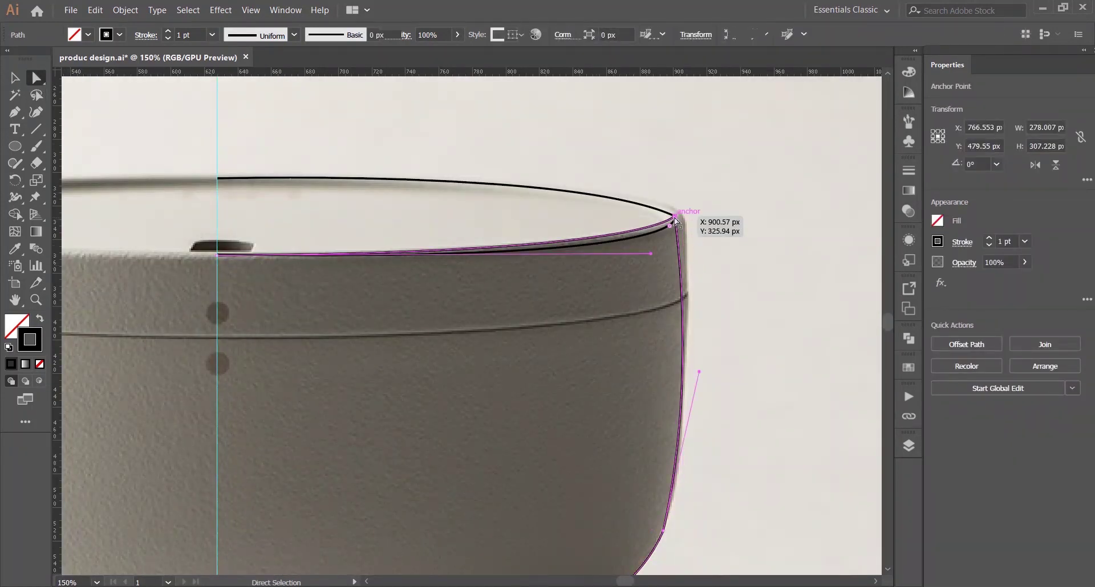
{"action": "left_click_drag", "start_coordinate": [677, 220], "coordinate": [713, 259]}
{"action": "left_click", "coordinate": [736, 211]}
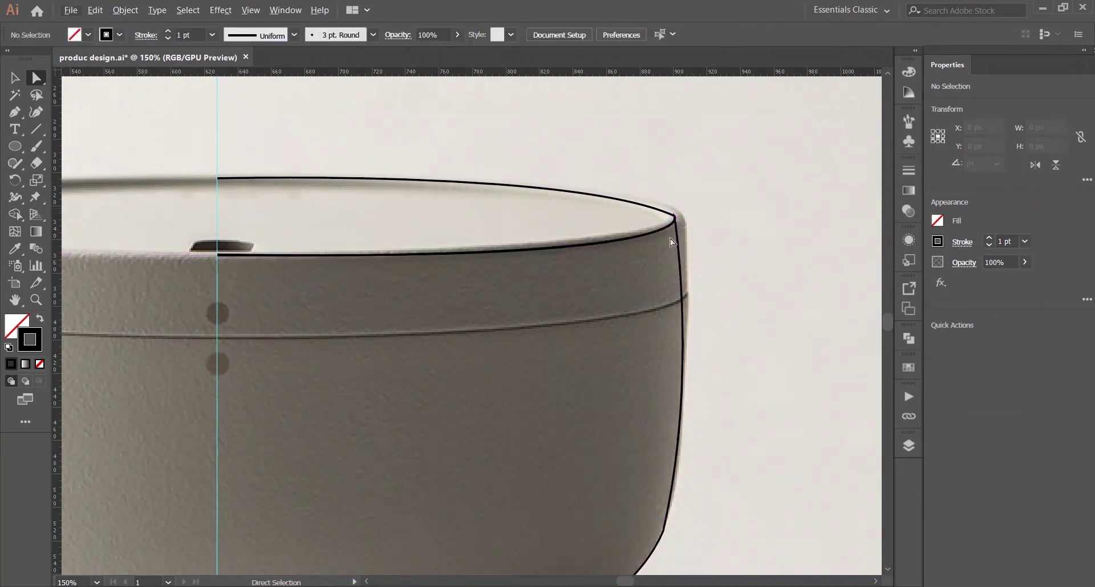
Step: Shift the bowl profile's upper right corner anchor slightly outward and refine the adjoining curve to fit the rim
{"action": "left_click", "coordinate": [675, 216]}
{"action": "scroll", "coordinate": [713, 218], "scroll_direction": "up", "scroll_amount": 3}
{"action": "scroll", "coordinate": [604, 213], "scroll_direction": "up", "scroll_amount": 2}
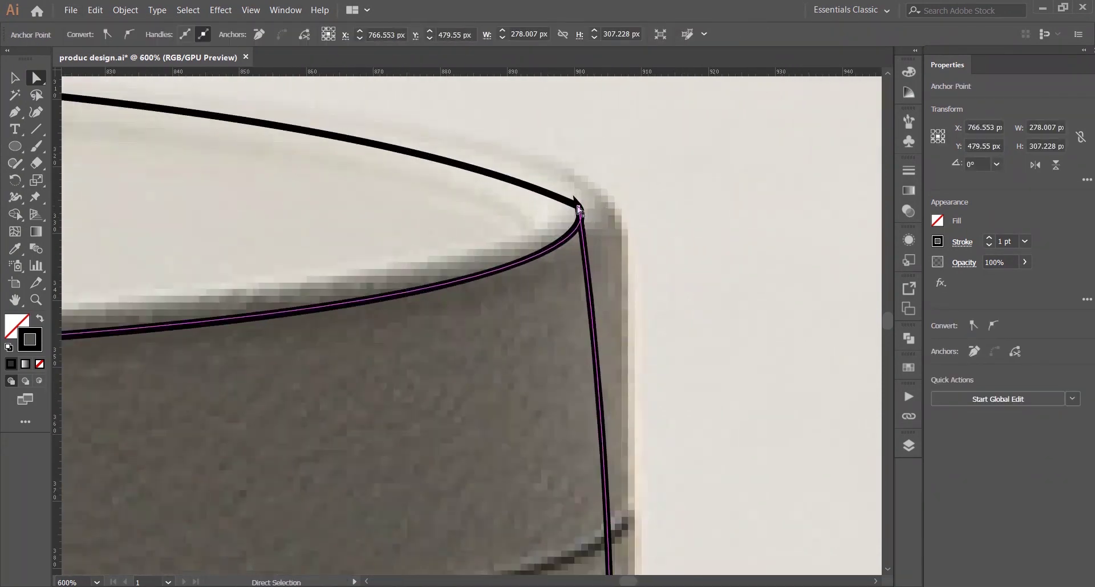
{"action": "mouse_move", "coordinate": [576, 214]}
{"action": "left_mouse_down"}
{"action": "mouse_move", "coordinate": [585, 244]}
{"action": "mouse_move", "coordinate": [583, 226]}
{"action": "left_mouse_up"}
{"action": "left_click_drag", "start_coordinate": [733, 395], "coordinate": [614, 420]}
{"action": "scroll", "coordinate": [604, 360], "scroll_direction": "down", "scroll_amount": 5}
{"action": "left_click", "coordinate": [736, 293]}
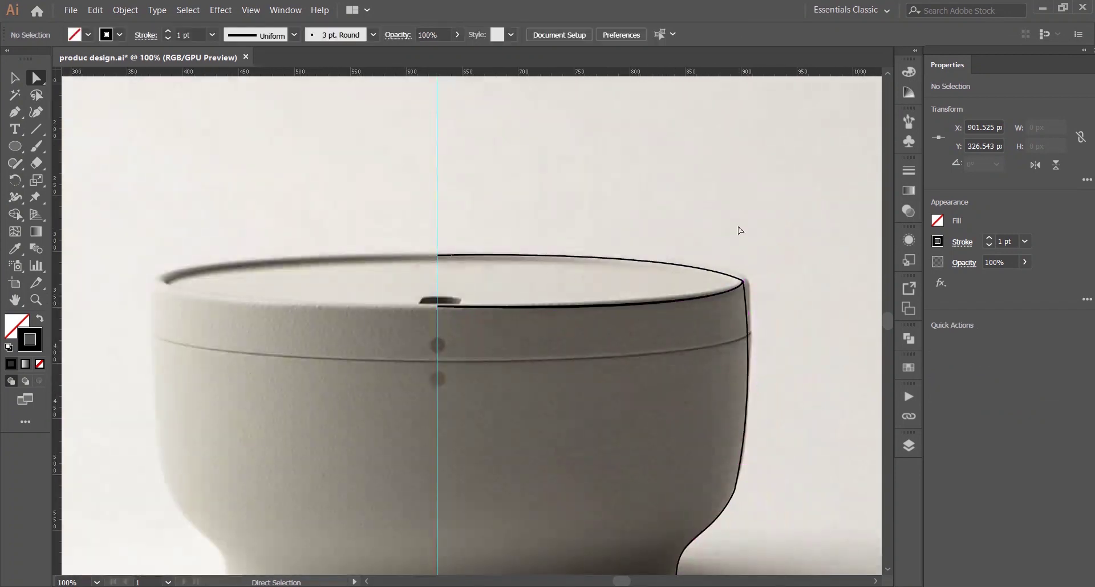
Step: Select the half-lid outline and the bowl profile together and group them
{"action": "scroll", "coordinate": [712, 197], "scroll_direction": "down", "scroll_amount": 1}
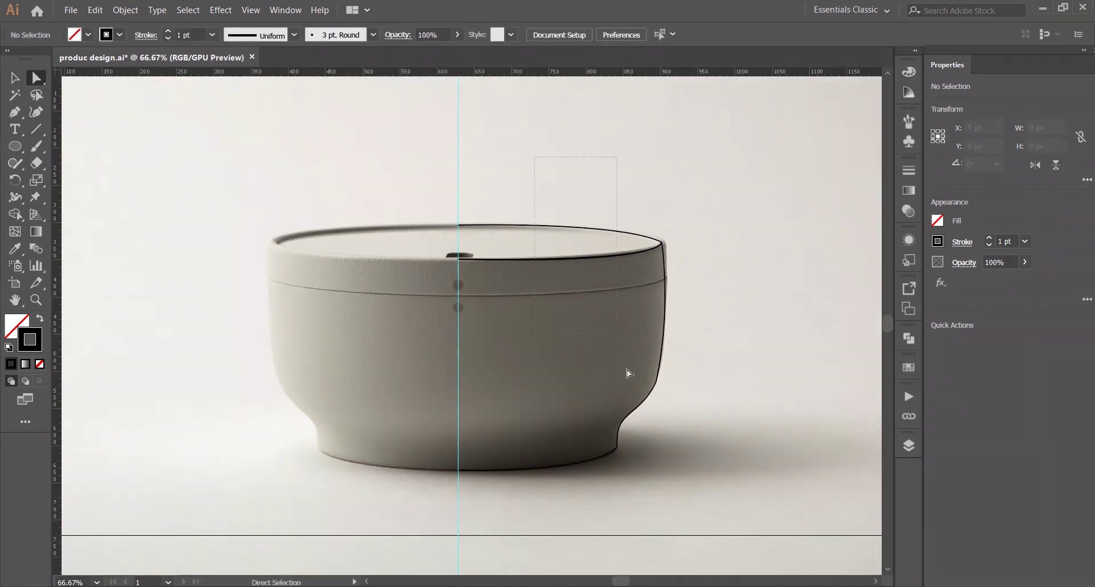
{"action": "left_click_drag", "start_coordinate": [626, 370], "coordinate": [634, 400]}
{"action": "left_click", "coordinate": [674, 220]}
{"action": "left_click", "coordinate": [13, 79]}
{"action": "left_click_drag", "start_coordinate": [543, 157], "coordinate": [724, 560]}
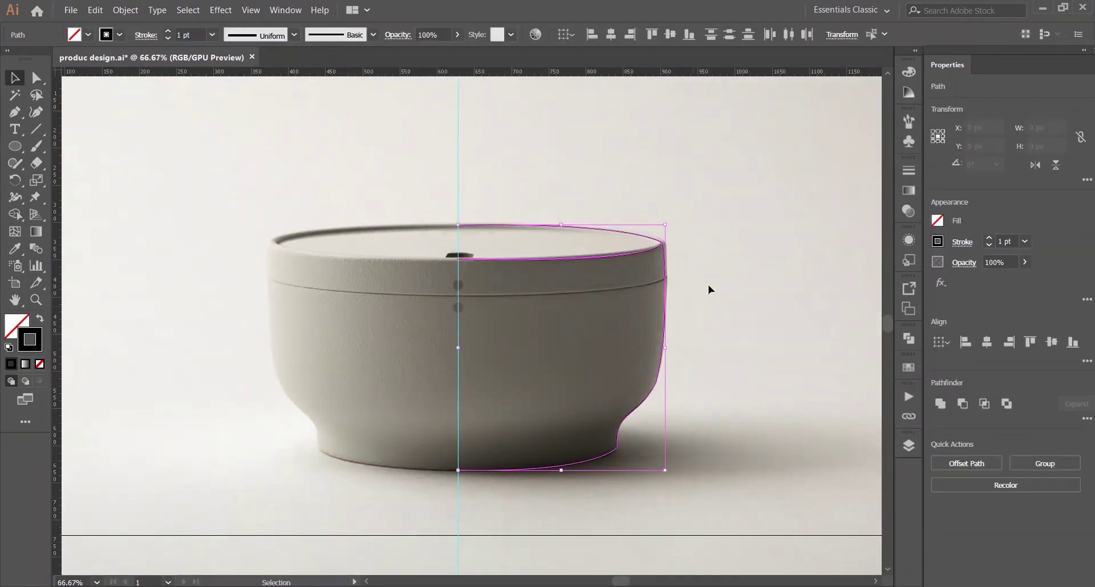
{"action": "key", "text": "a"}
{"action": "key", "text": "v"}
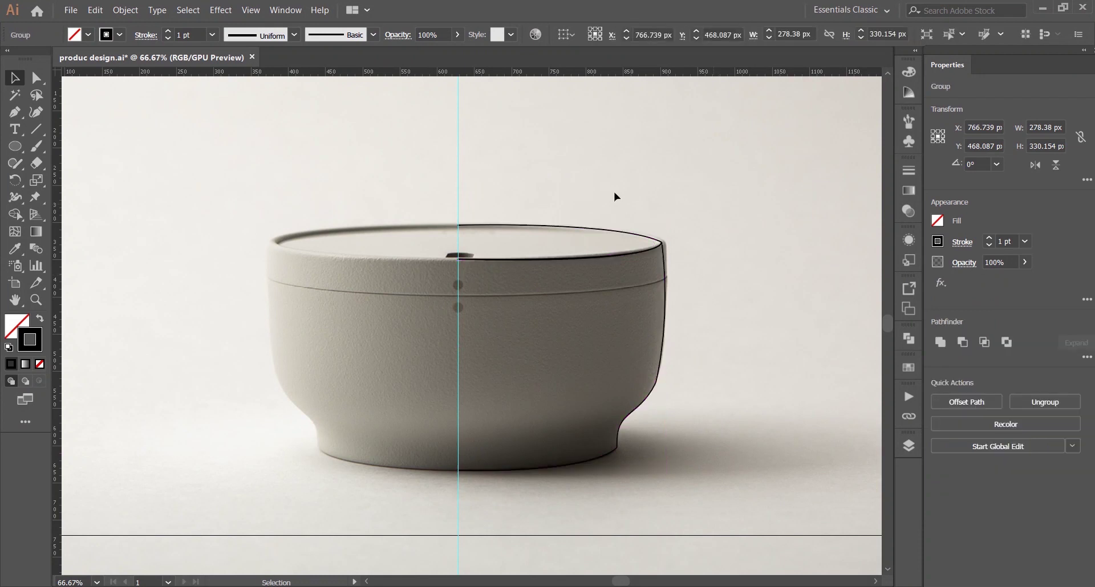
Step: Try a 3D Revolve on the grouped outlines with the Off-Axis Front position
{"action": "left_click", "coordinate": [614, 185]}
{"action": "key", "text": "ctrl+a"}
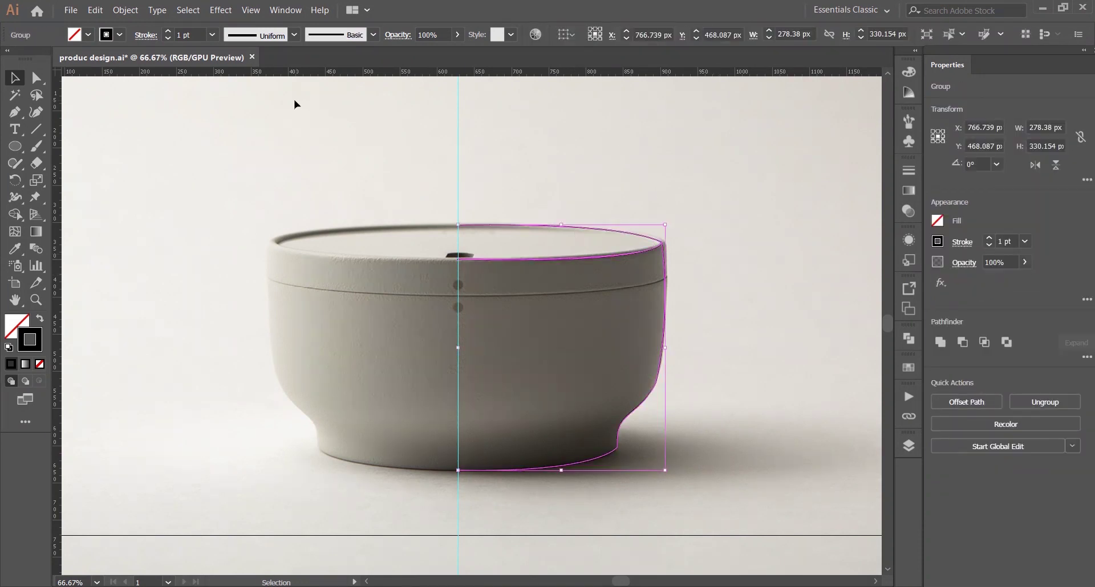
{"action": "left_click", "coordinate": [220, 10]}
{"action": "mouse_move", "coordinate": [253, 96]}
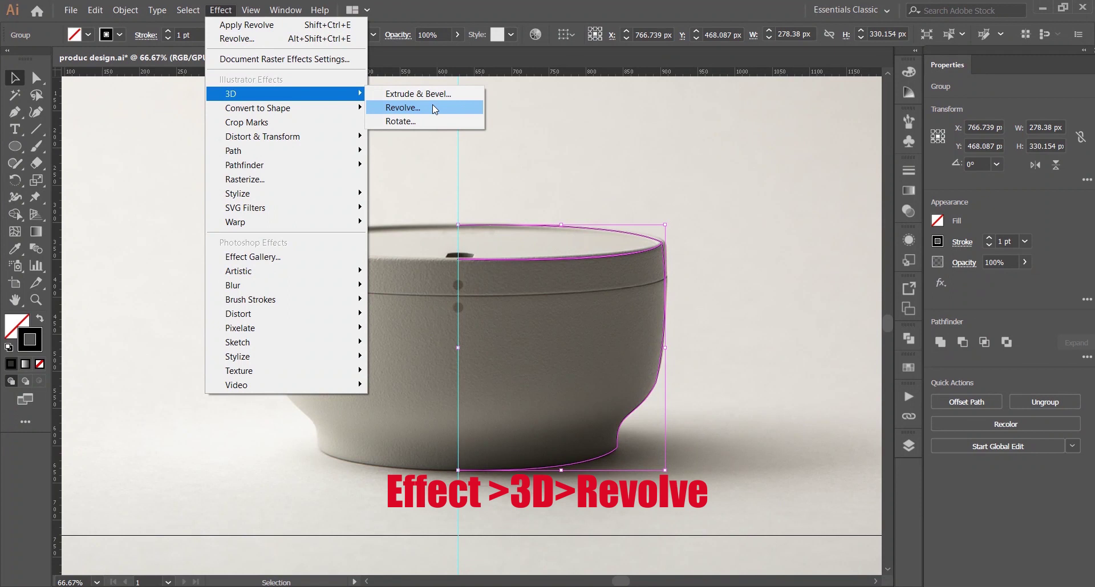
{"action": "left_click", "coordinate": [434, 108]}
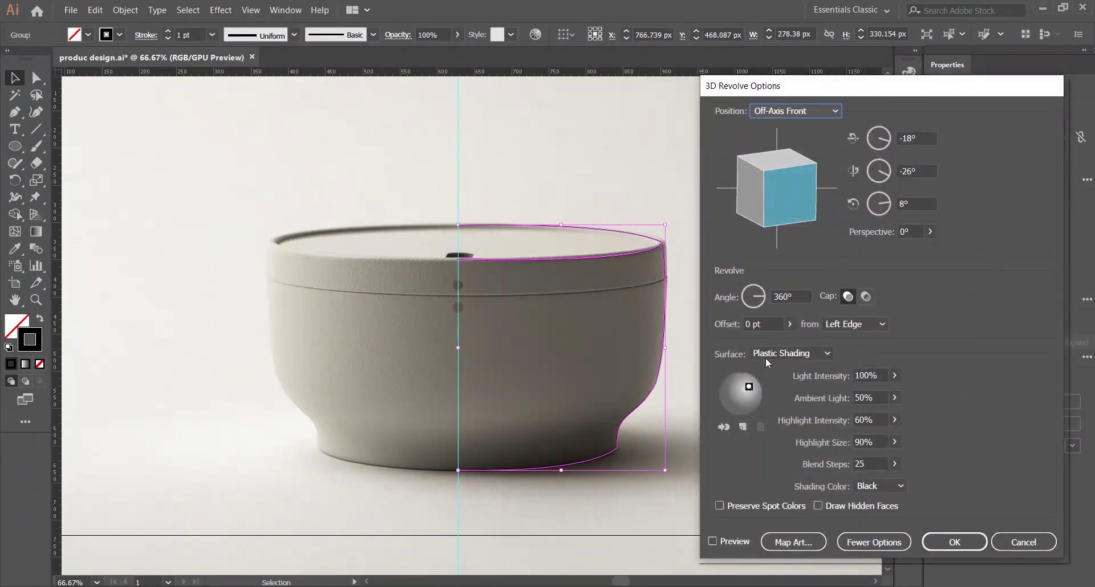
{"action": "left_click", "coordinate": [713, 541]}
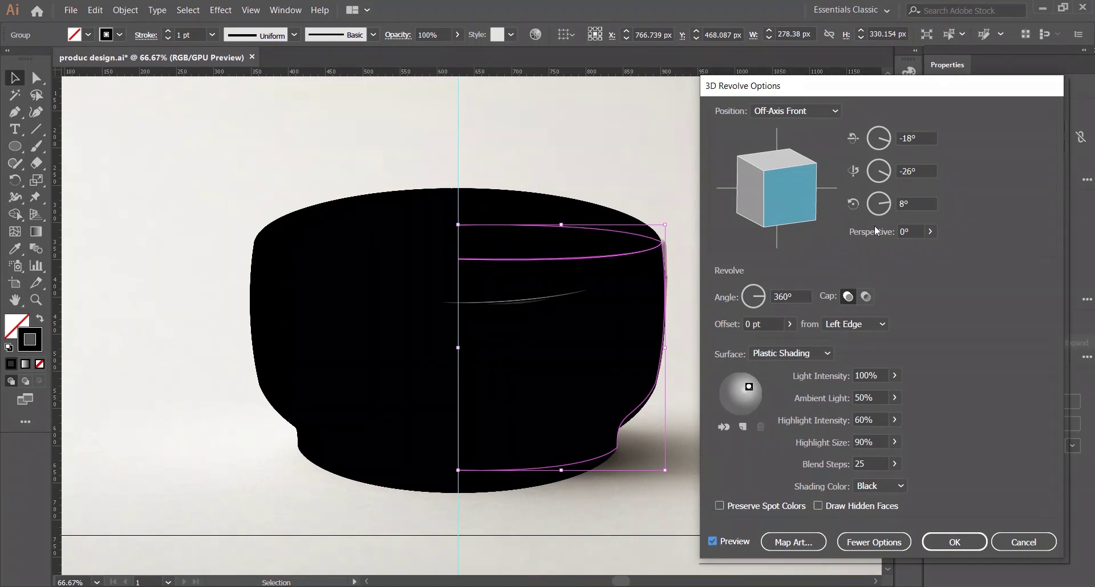
{"action": "left_click", "coordinate": [956, 539]}
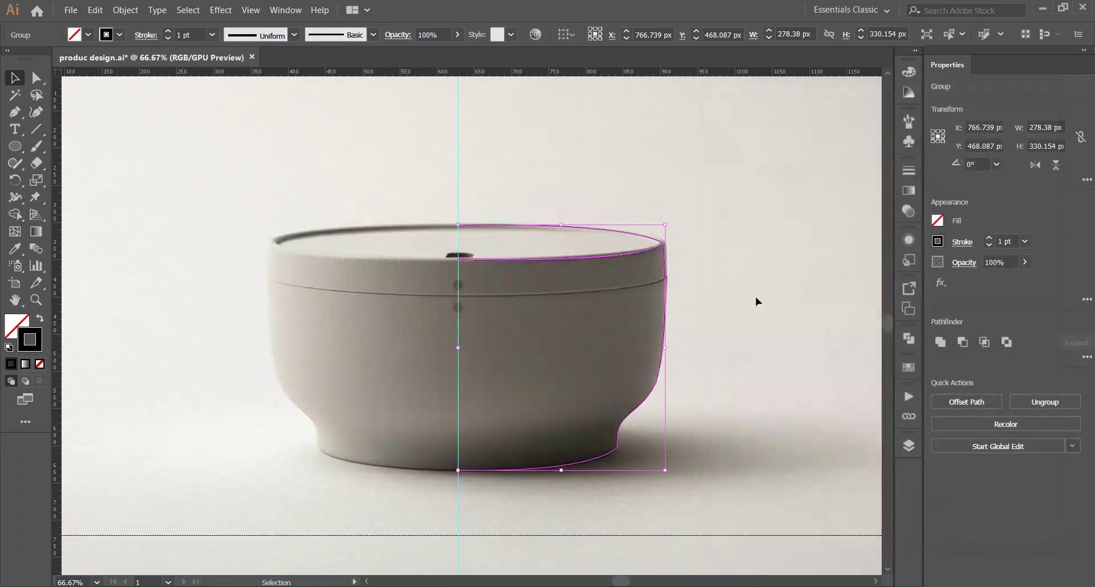
Step: Inside the group, recolour the half-lid outline's stroke with the light grey sampled from the lid in the photo
{"action": "left_click", "coordinate": [615, 233]}
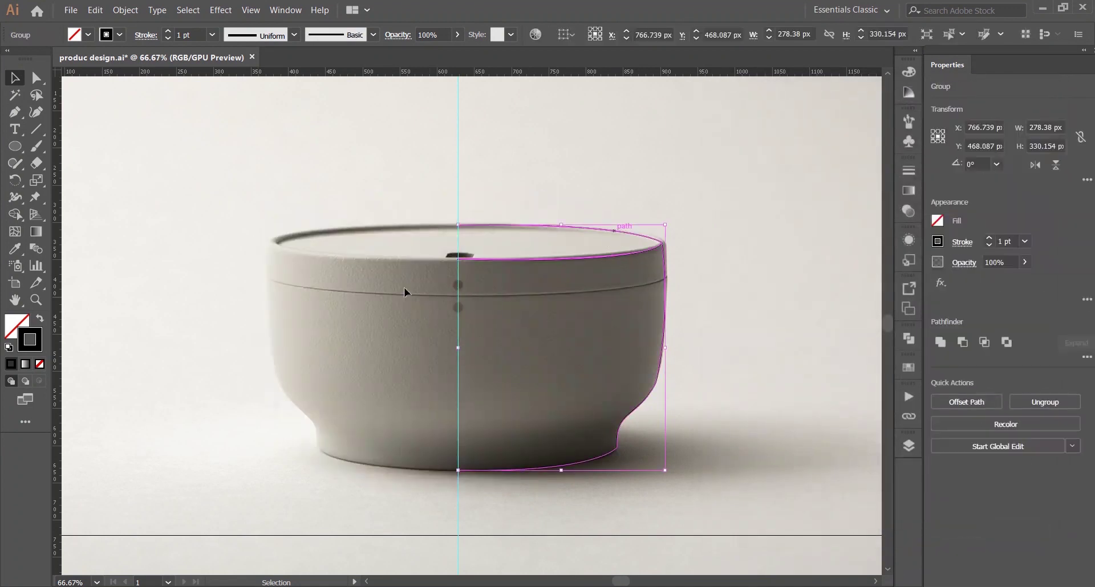
{"action": "double_click", "coordinate": [587, 265]}
{"action": "left_click", "coordinate": [608, 231]}
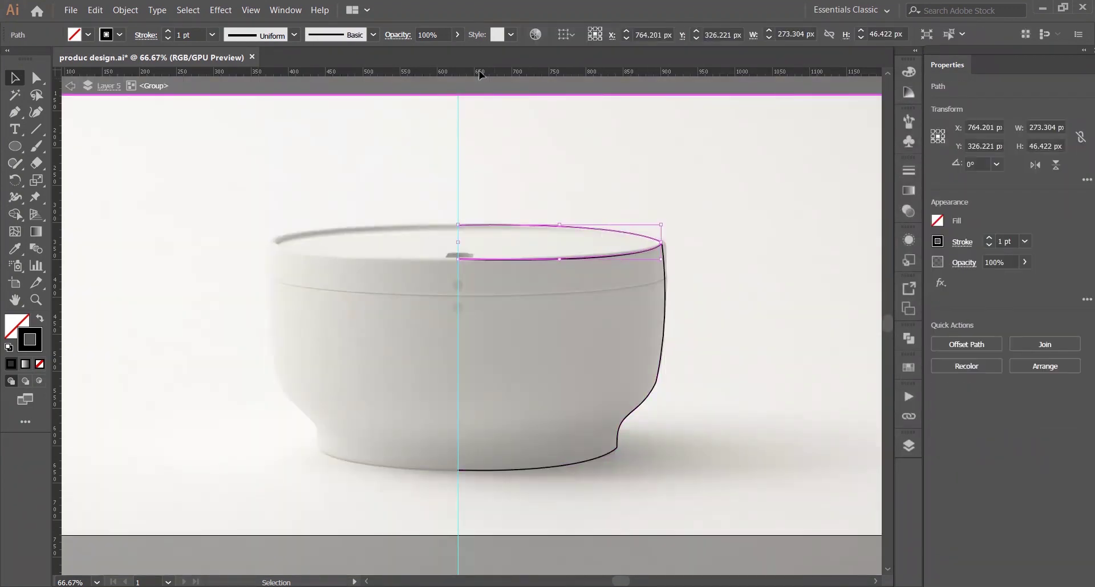
{"action": "left_click", "coordinate": [121, 35]}
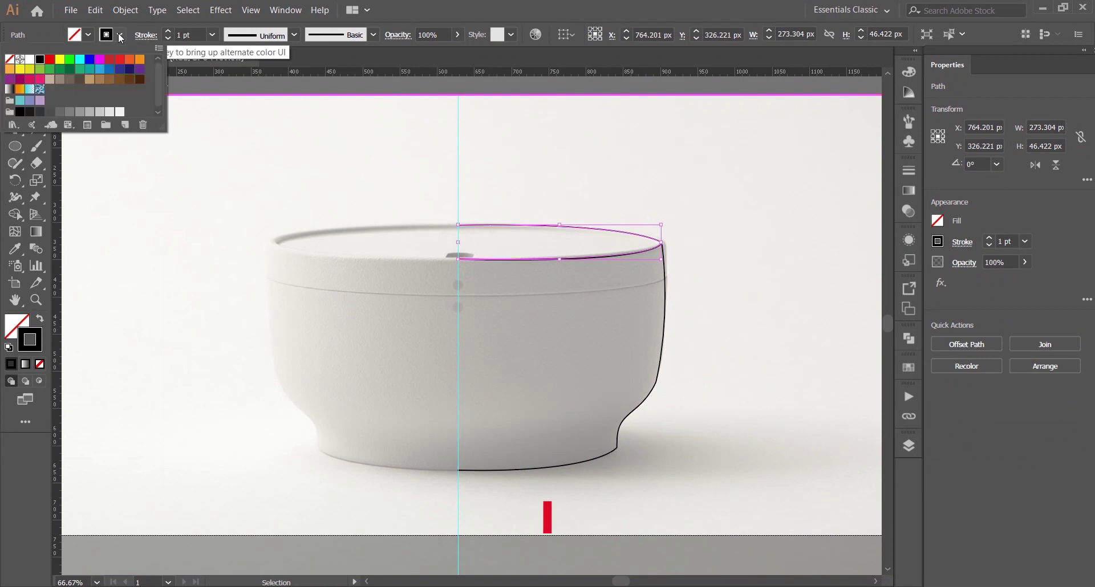
{"action": "left_click", "coordinate": [120, 35]}
{"action": "key", "text": "i"}
{"action": "left_click", "coordinate": [534, 235]}
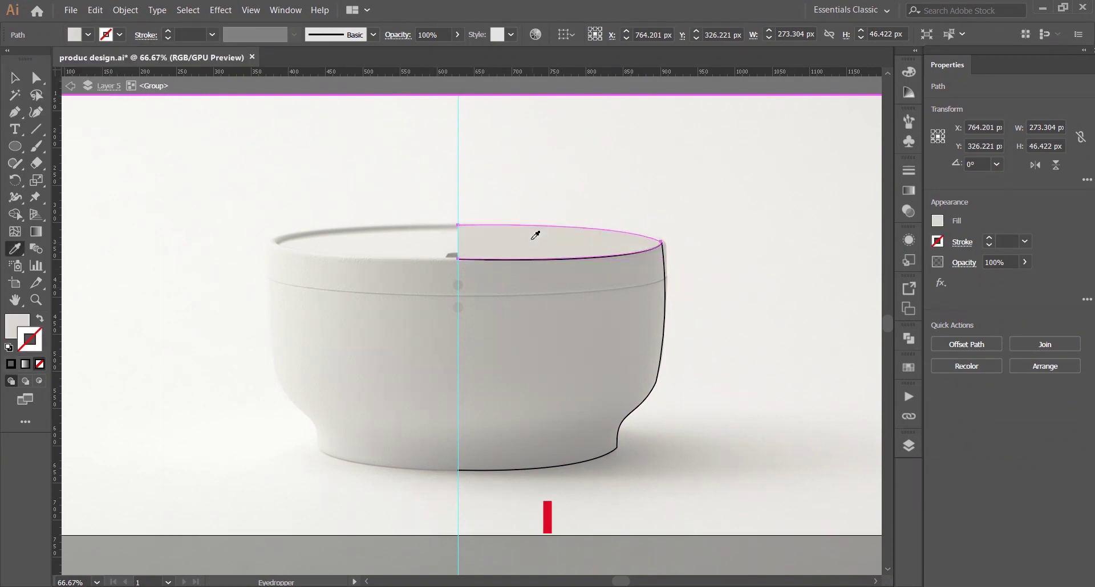
{"action": "key", "text": "v"}
{"action": "left_click", "coordinate": [570, 190]}
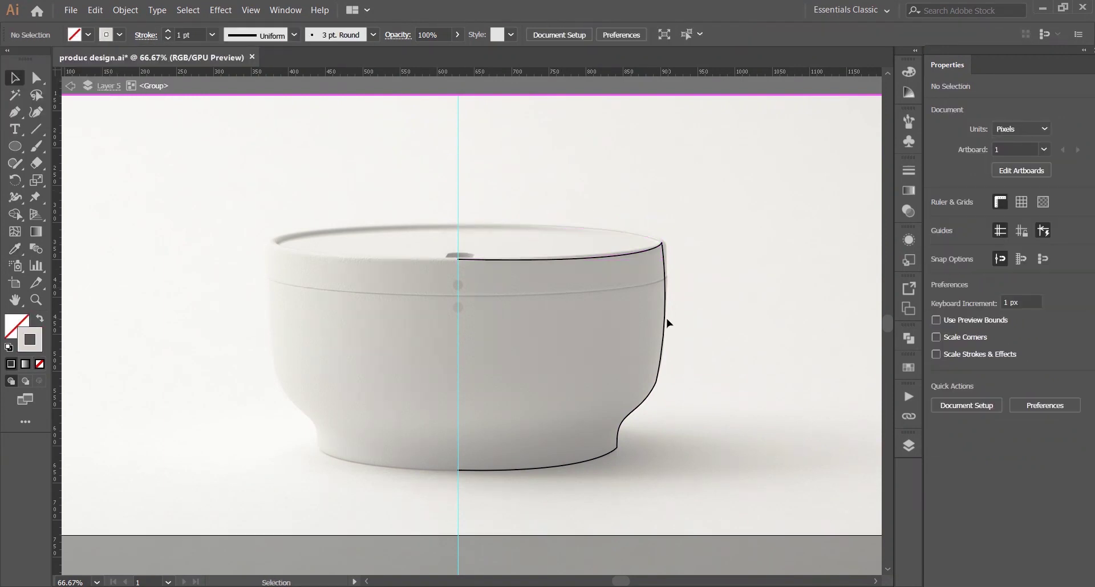
Step: Recolour the bowl profile's stroke with the dark grey-brown sampled from the photo's bowl, and leave group isolation
{"action": "left_click", "coordinate": [665, 319]}
{"action": "key", "text": "i"}
{"action": "left_click", "coordinate": [561, 360]}
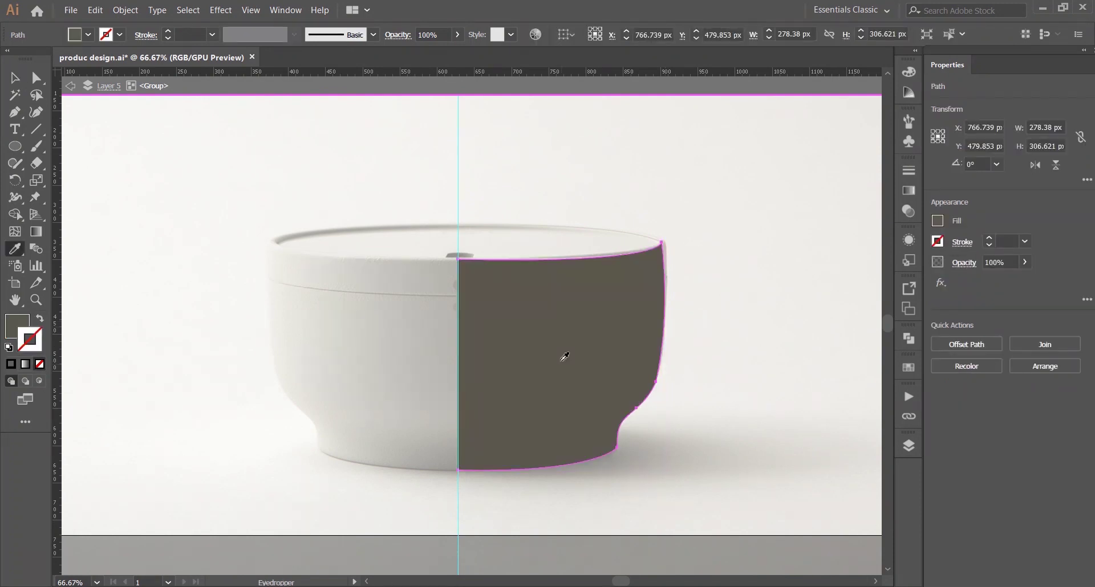
{"action": "key", "text": "c"}
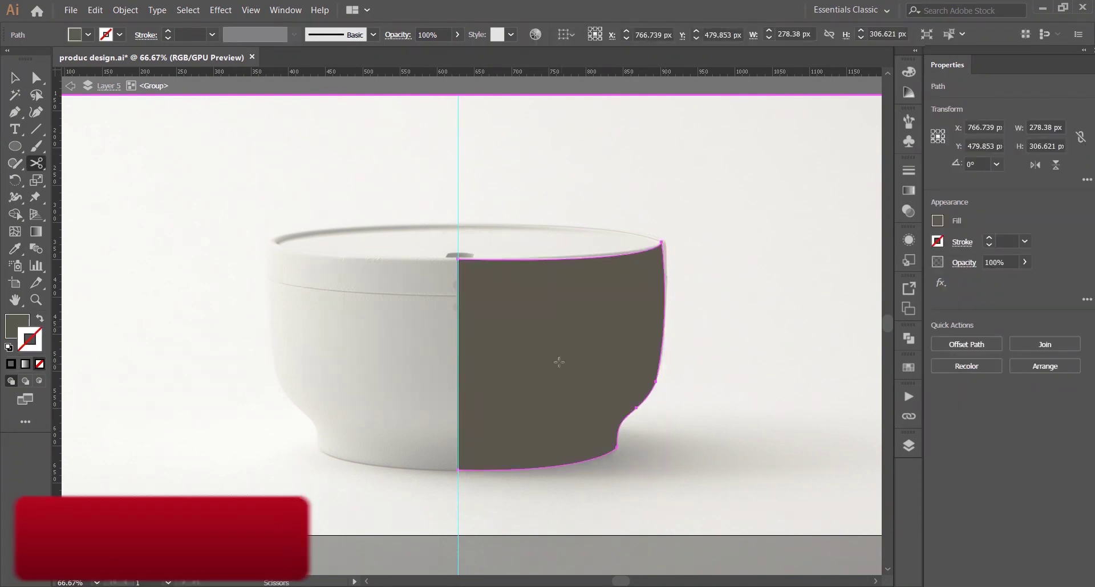
{"action": "key", "text": "ctrl+z"}
{"action": "key", "text": "v"}
{"action": "left_click", "coordinate": [705, 287]}
{"action": "double_click", "coordinate": [546, 172]}
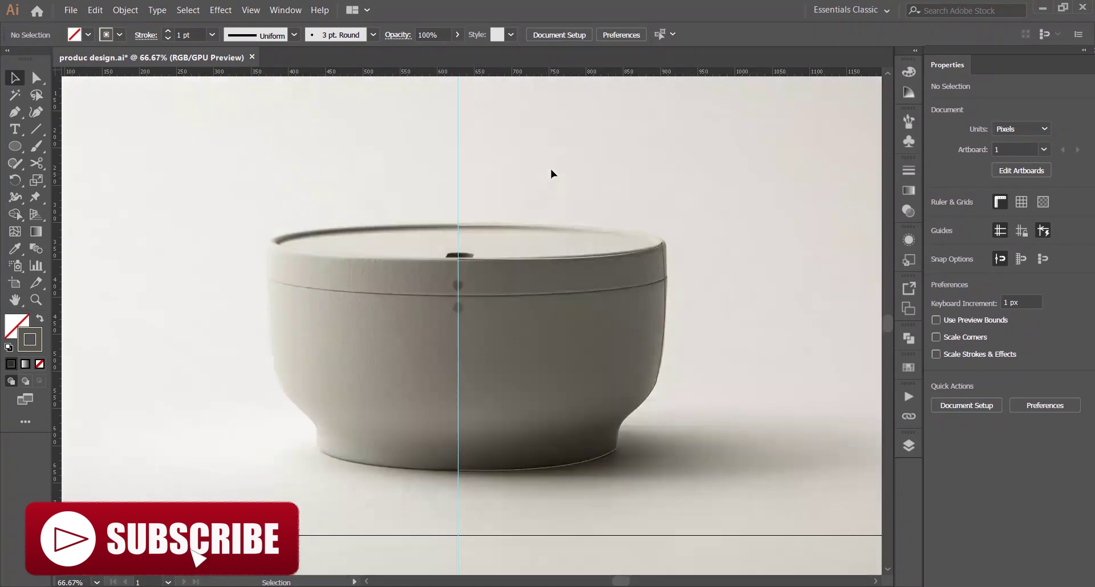
Step: Set up a previewed 3D Revolve on the recoloured outline group
{"action": "left_click_drag", "start_coordinate": [549, 169], "coordinate": [690, 363]}
{"action": "left_click", "coordinate": [221, 10]}
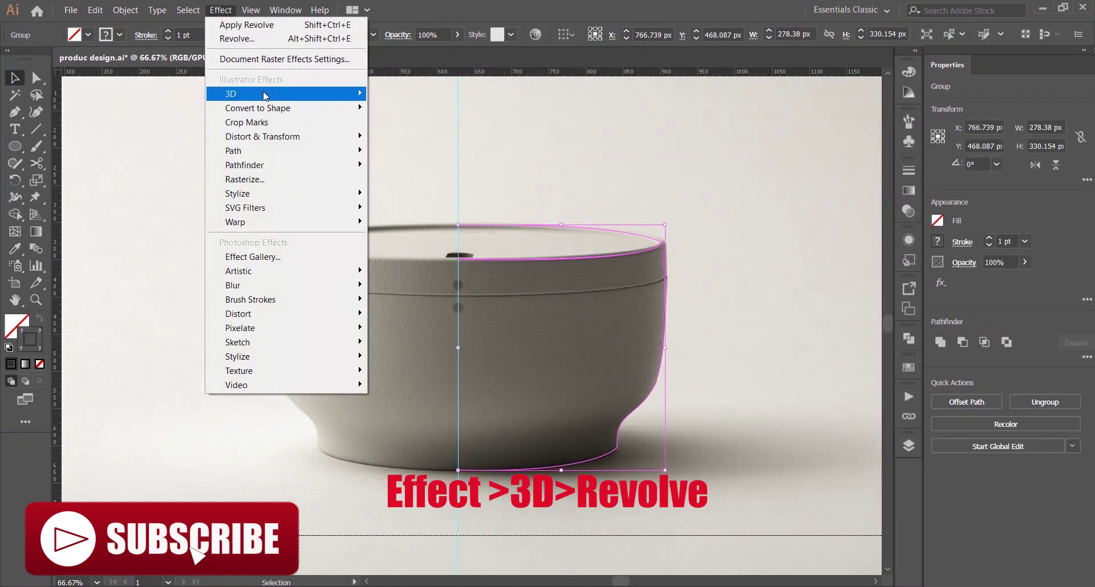
{"action": "mouse_move", "coordinate": [256, 94]}
{"action": "left_click", "coordinate": [399, 107]}
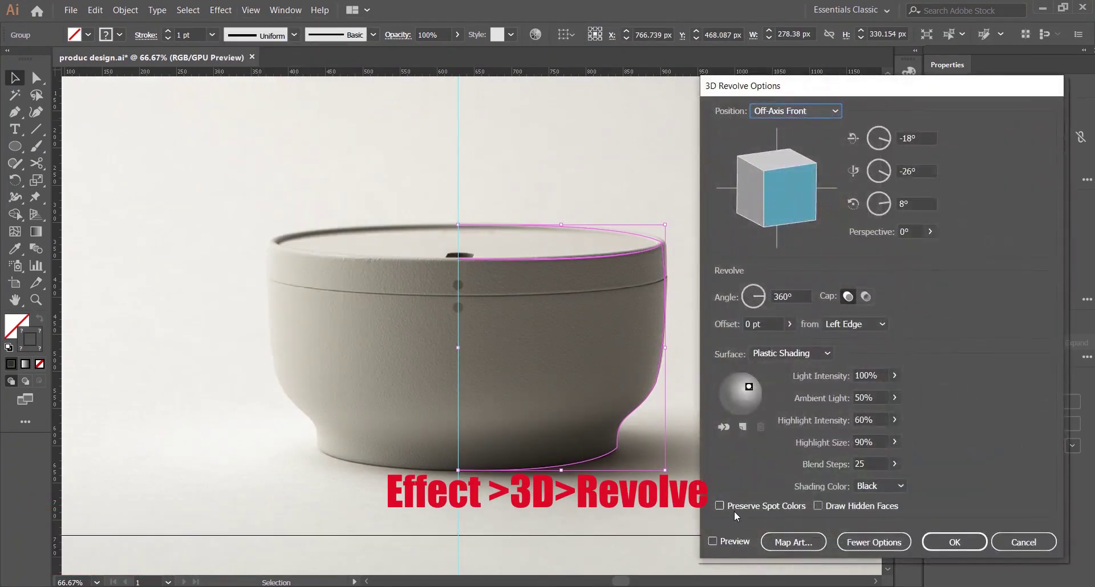
{"action": "left_click", "coordinate": [713, 540]}
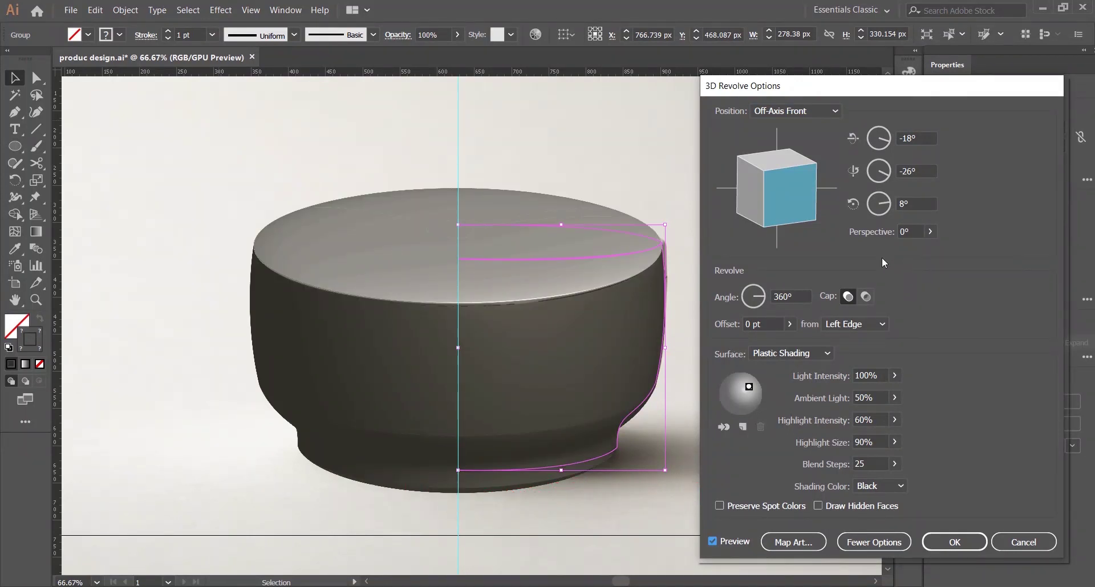
Step: Raise the revolve's perspective to 10°
{"action": "left_click", "coordinate": [902, 228]}
{"action": "key", "text": "Up"}
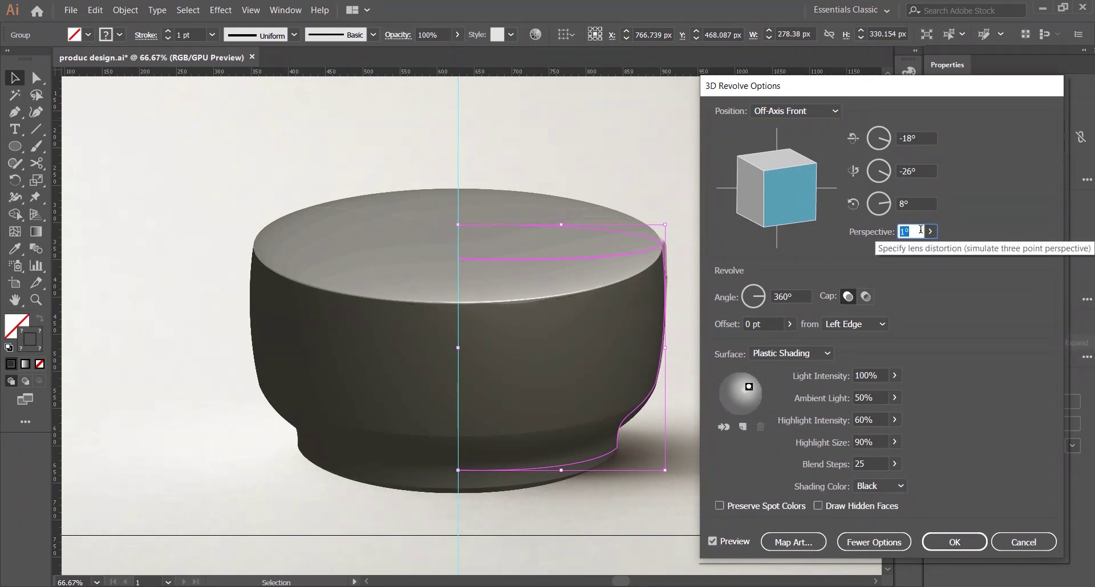
{"action": "key", "text": "Up"}
{"action": "key", "text": "Up"}
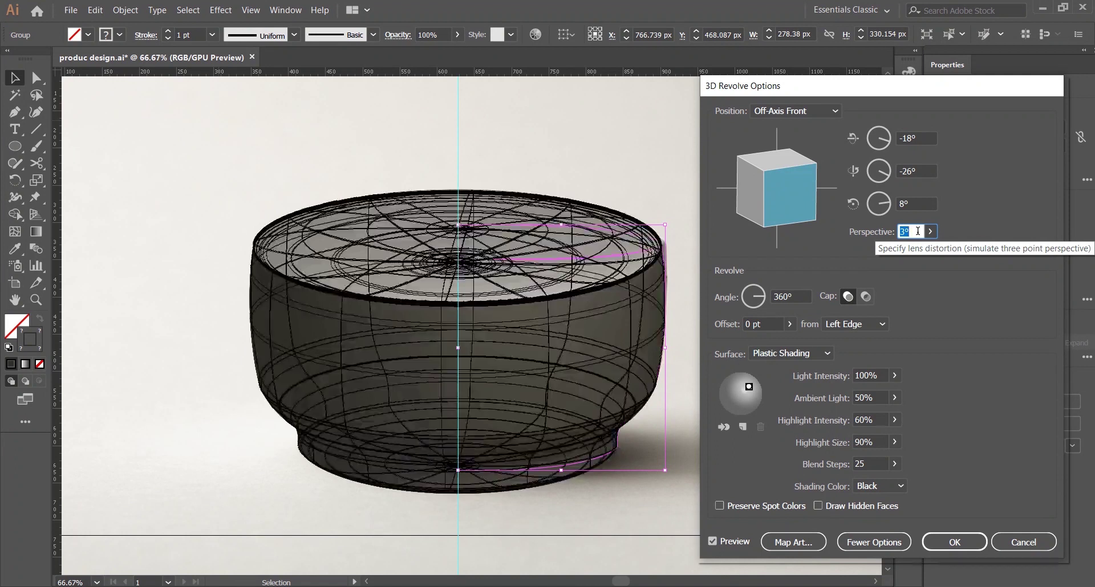
{"action": "key", "text": "Up"}
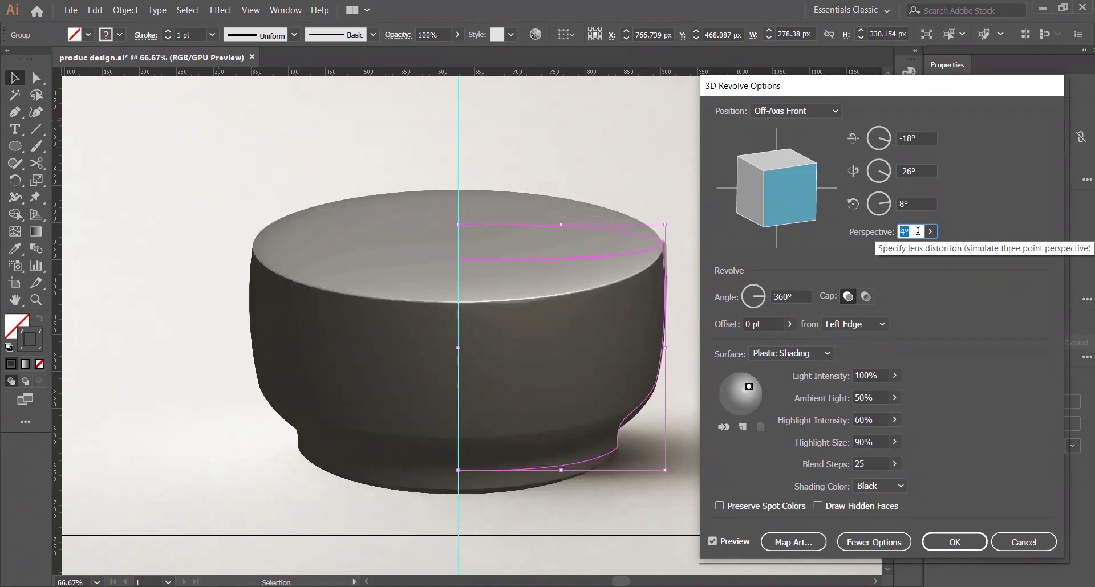
{"action": "key", "text": "Up"}
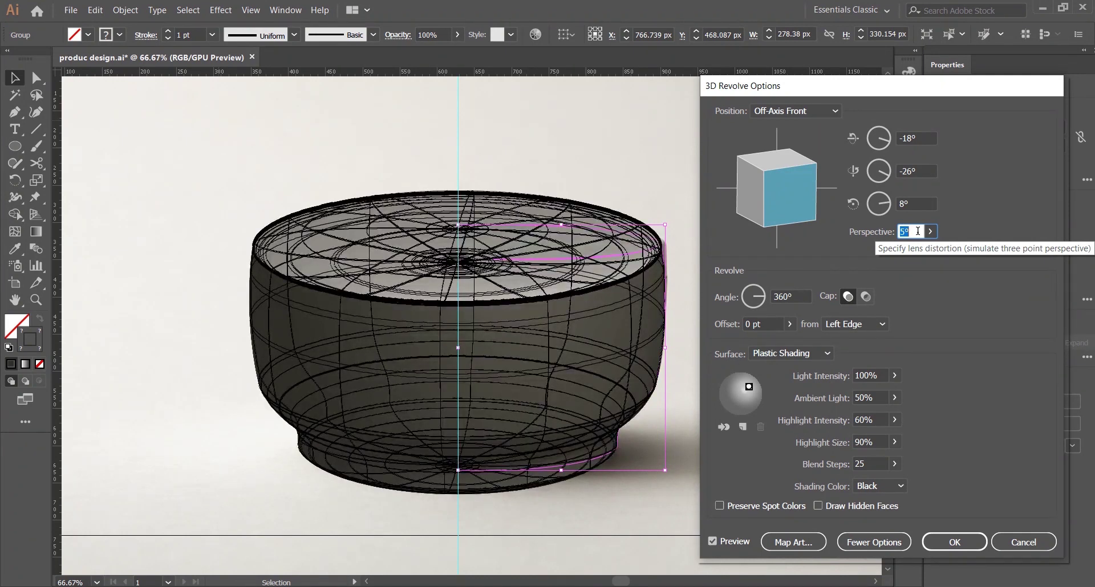
{"action": "key", "text": "Up"}
{"action": "key", "text": "Up"}
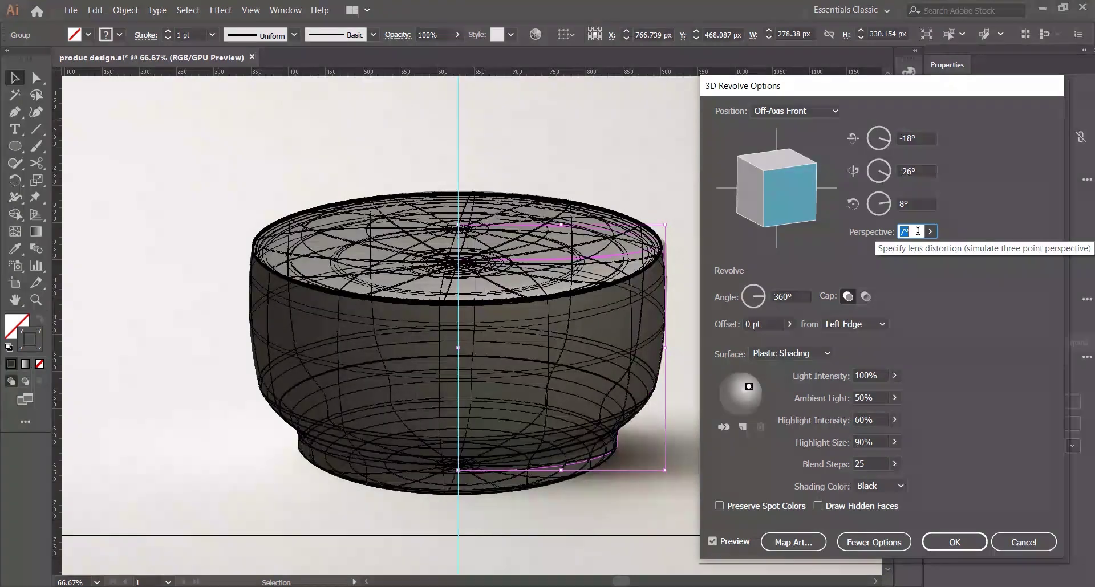
{"action": "key", "text": "Up"}
{"action": "key", "text": "Up"}
{"action": "key", "text": "Up"}
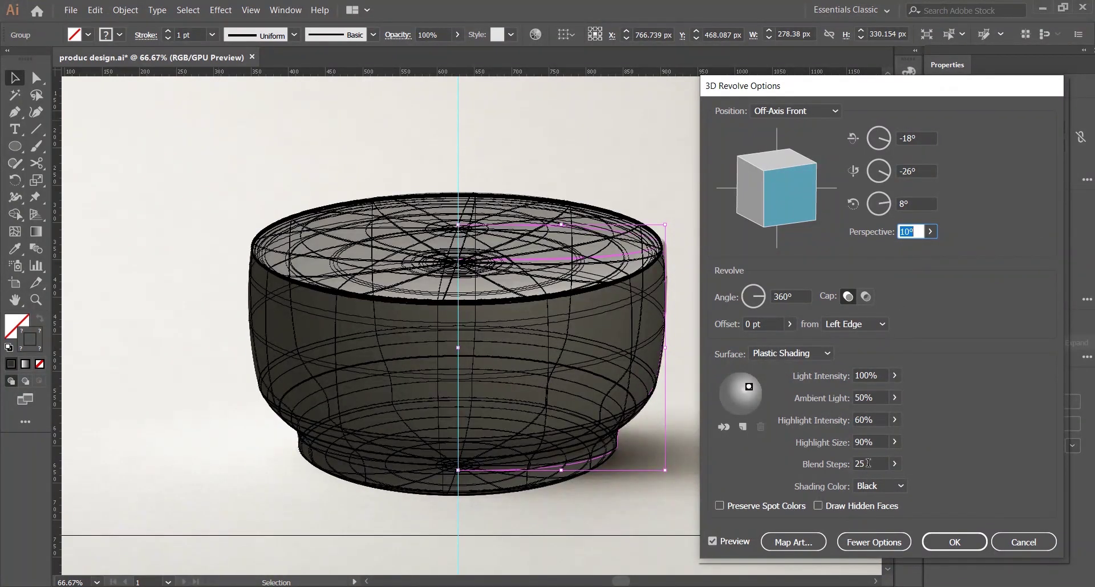
Step: Set the revolve's blend steps to 69 and apply the effect
{"action": "left_click", "coordinate": [867, 463]}
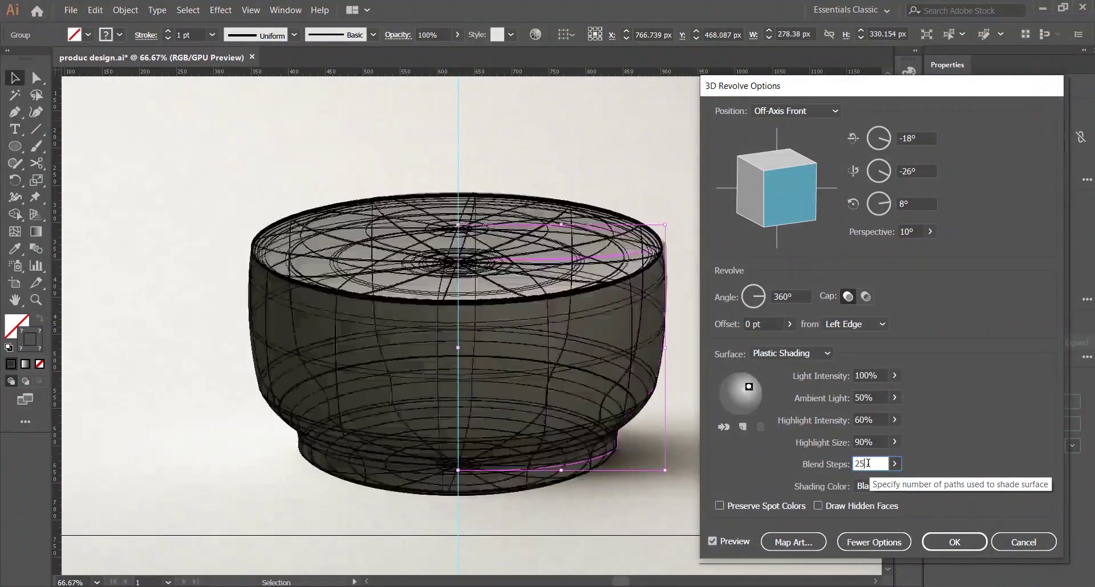
{"action": "key", "text": "Up"}
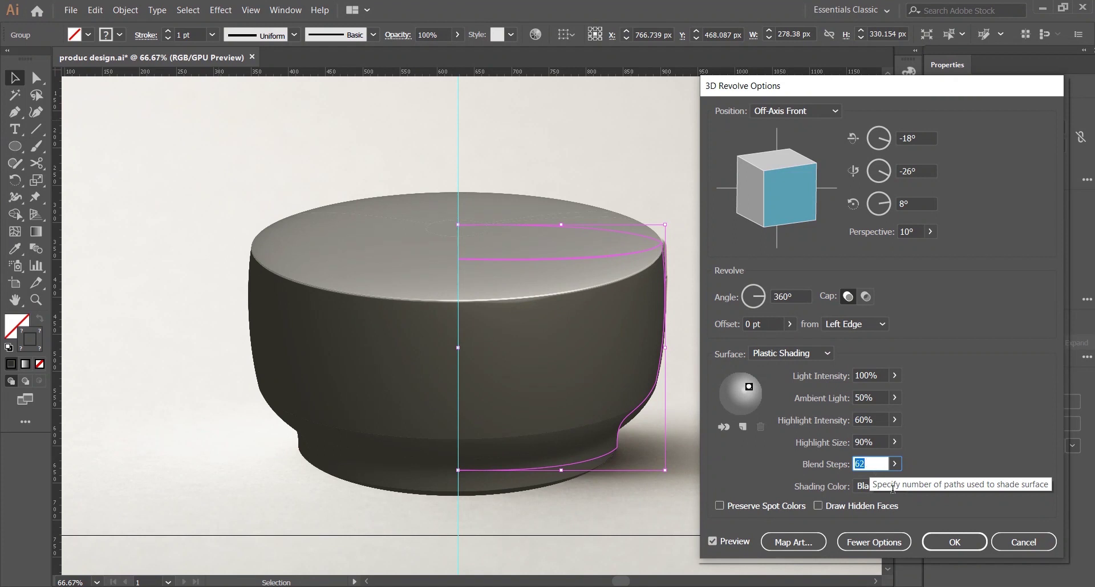
{"action": "type", "text": "69"}
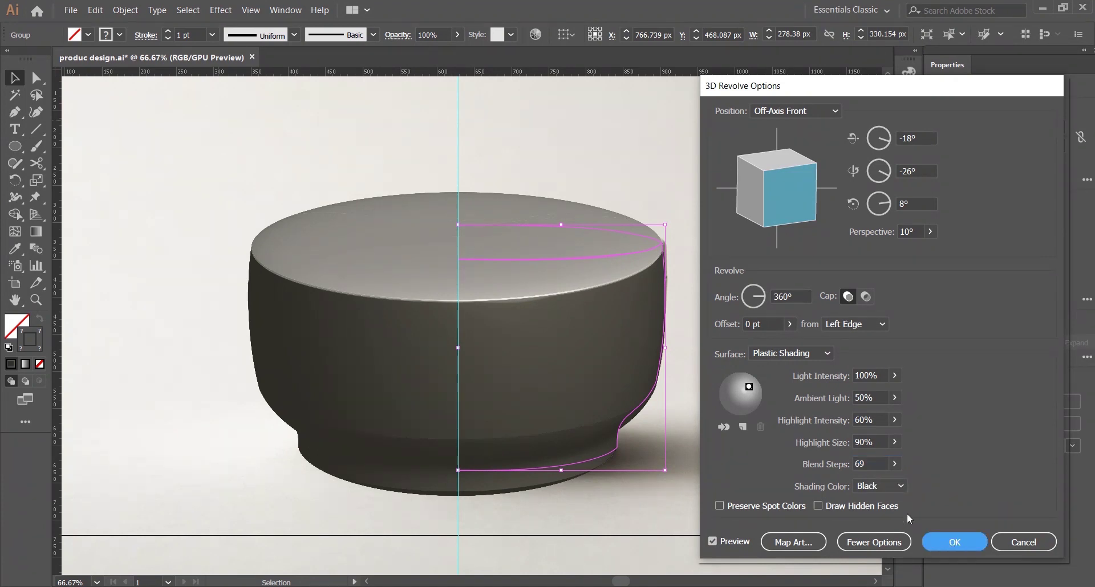
{"action": "key", "text": "Return"}
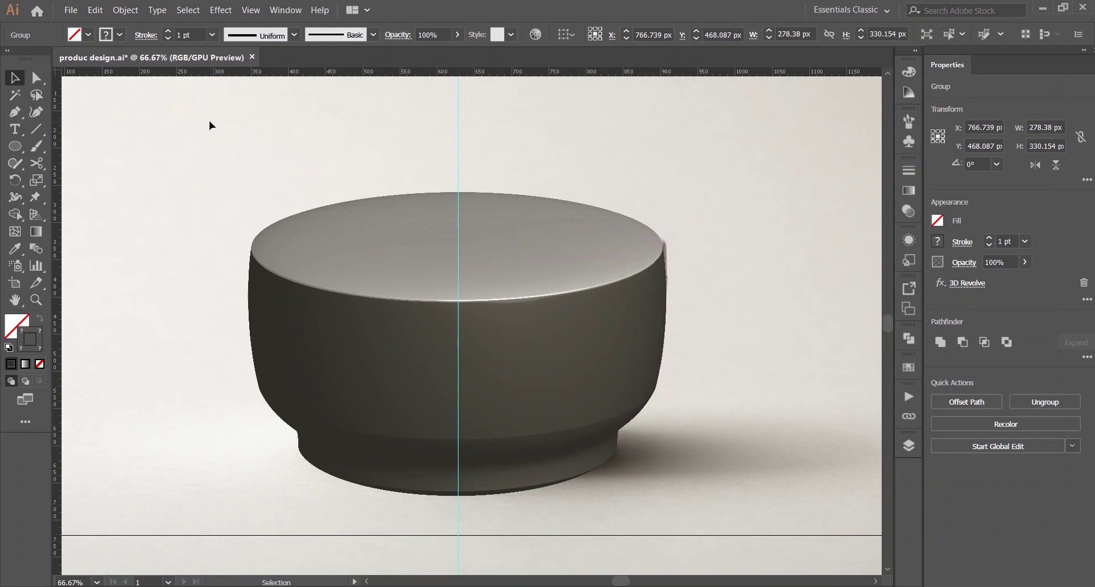
Step: Hide the reference photo's layer, keeping Layer 5 visible
{"action": "left_click", "coordinate": [209, 121]}
{"action": "left_click", "coordinate": [909, 446]}
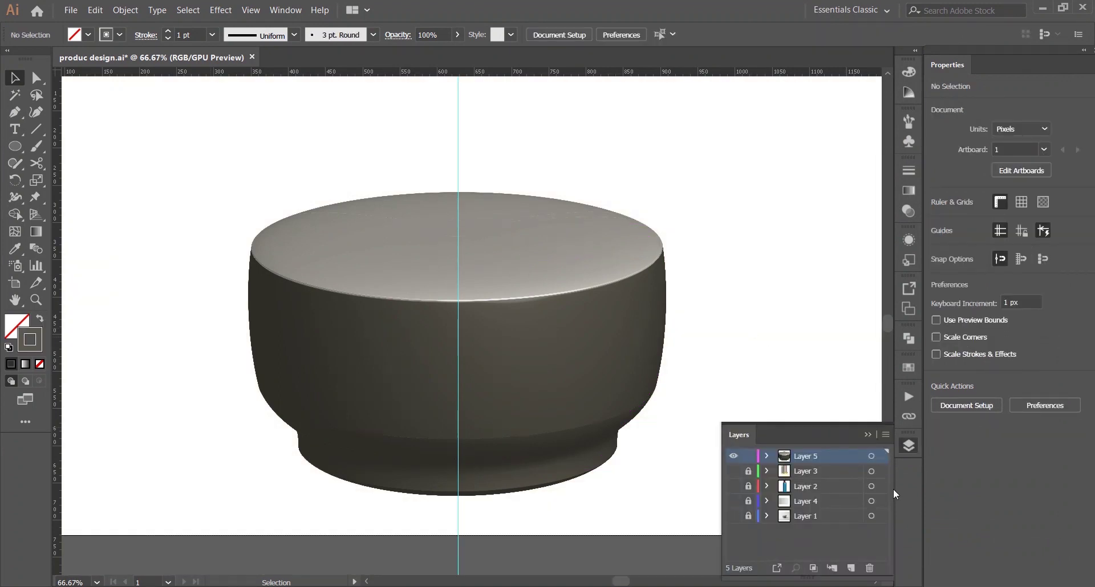
{"action": "left_click", "coordinate": [909, 446]}
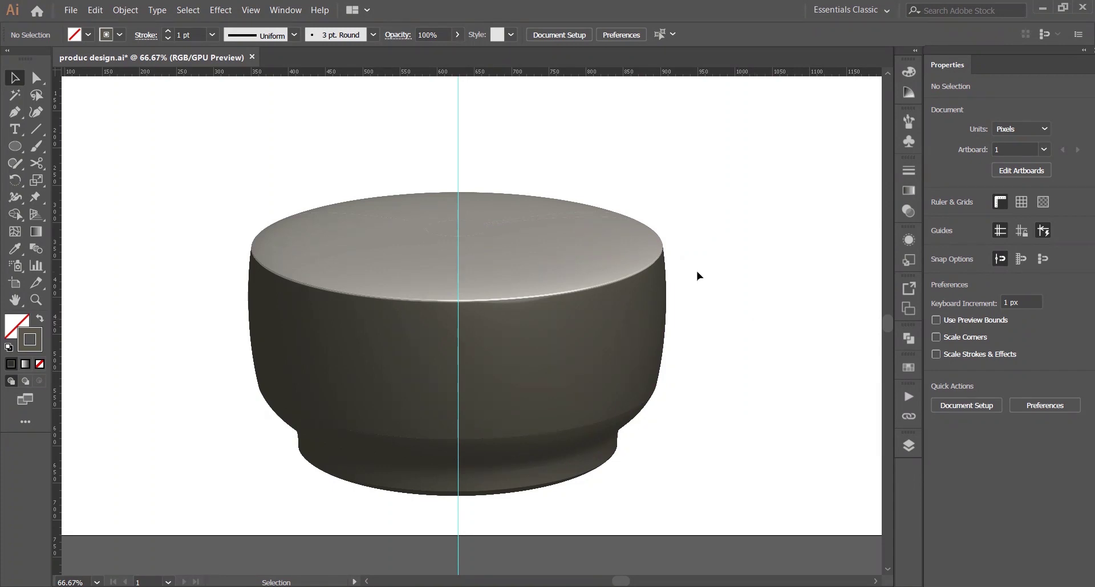
Step: Delete the vertical guide running through the bowl's centre
{"action": "left_click_drag", "start_coordinate": [659, 410], "coordinate": [661, 412]}
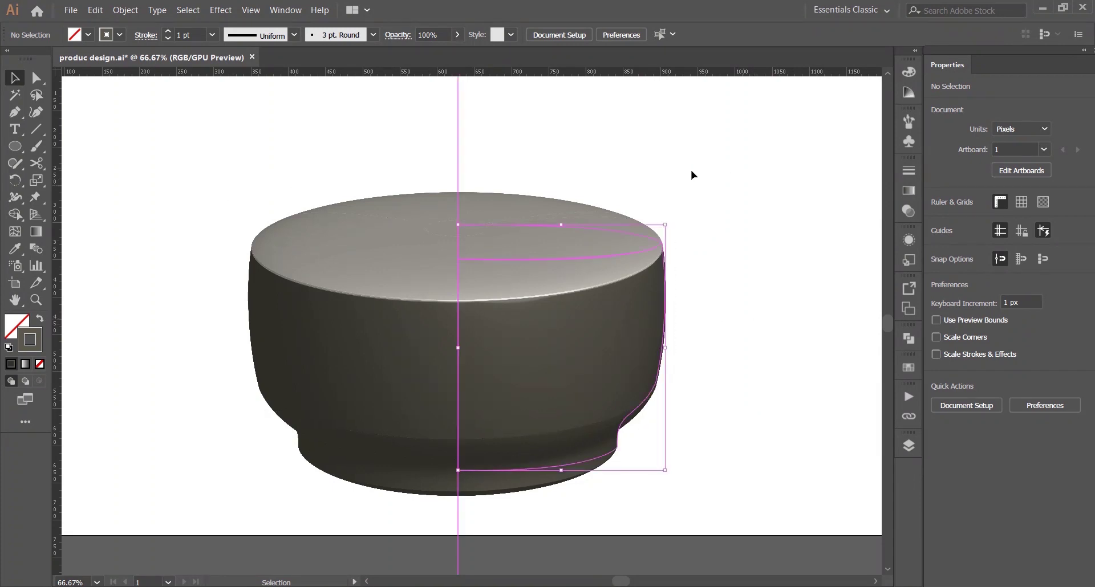
{"action": "left_click", "coordinate": [686, 170]}
{"action": "left_click_drag", "start_coordinate": [232, 159], "coordinate": [716, 340]}
{"action": "left_click", "coordinate": [225, 179]}
{"action": "left_click_drag", "start_coordinate": [218, 185], "coordinate": [661, 405]}
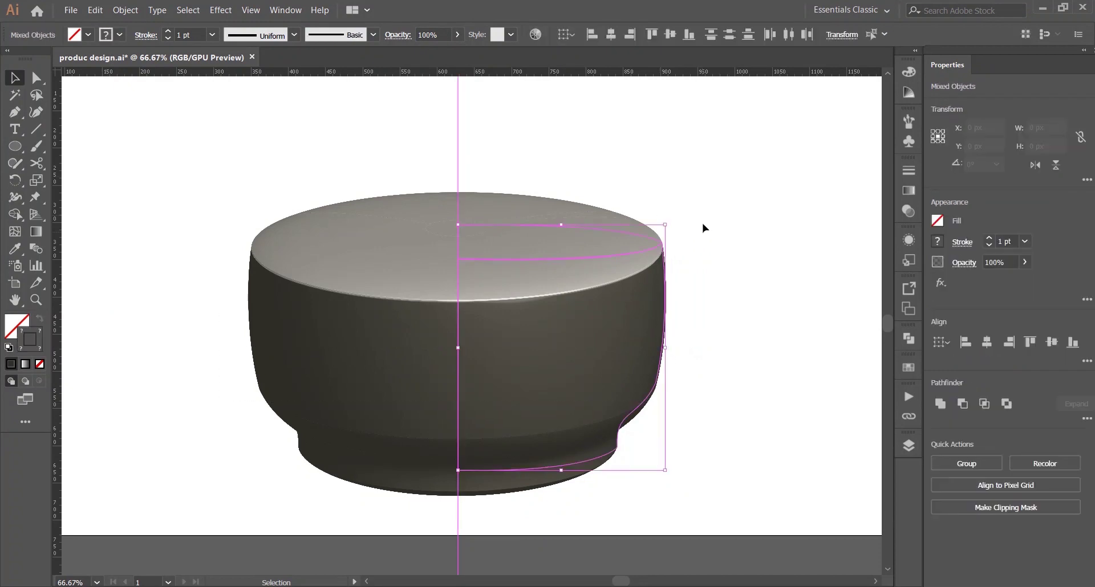
{"action": "left_click_drag", "start_coordinate": [375, 153], "coordinate": [522, 153]}
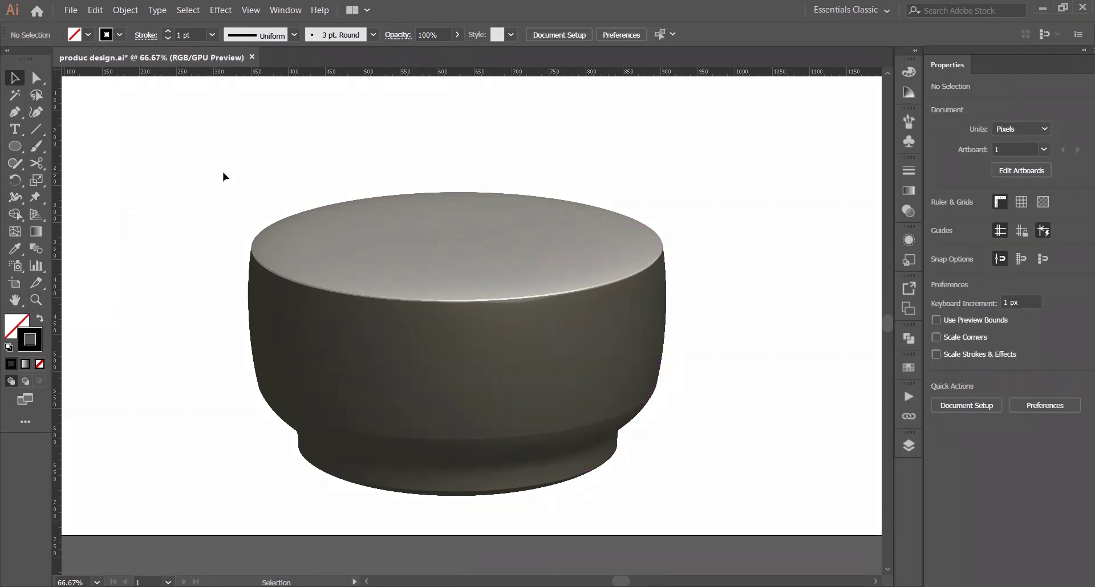
Step: Move the revolved bowl straight up to a Y position of about 401 px
{"action": "left_click_drag", "start_coordinate": [222, 174], "coordinate": [724, 488]}
{"action": "left_click_drag", "start_coordinate": [546, 361], "coordinate": [733, 181]}
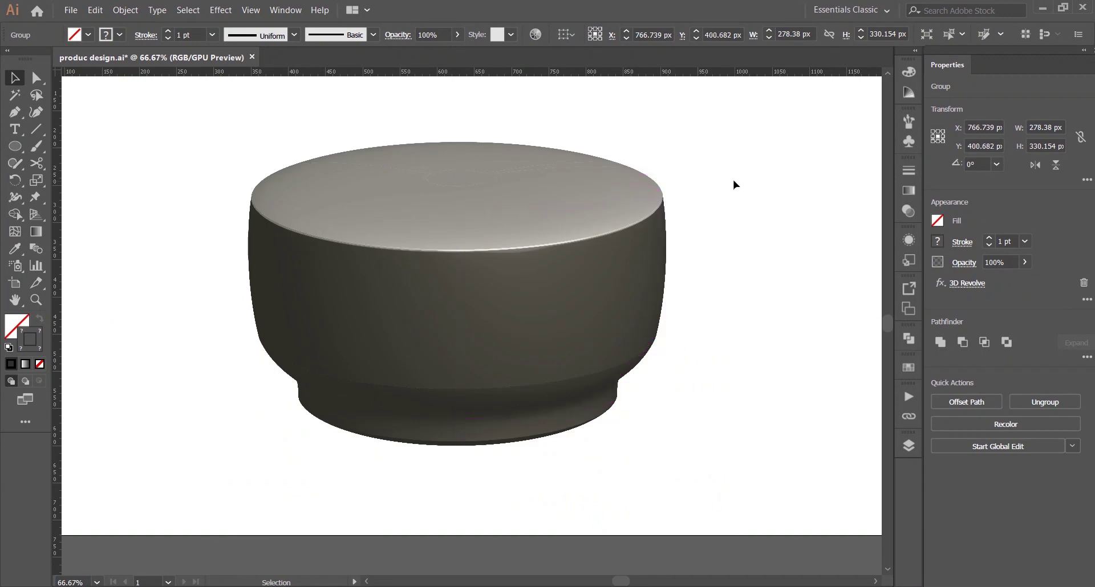
{"action": "left_click", "coordinate": [734, 181]}
Step: Draw an ellipse about 451 by 74 px centred at the bowl's base and give it a black fill without stroke
{"action": "left_click", "coordinate": [12, 151]}
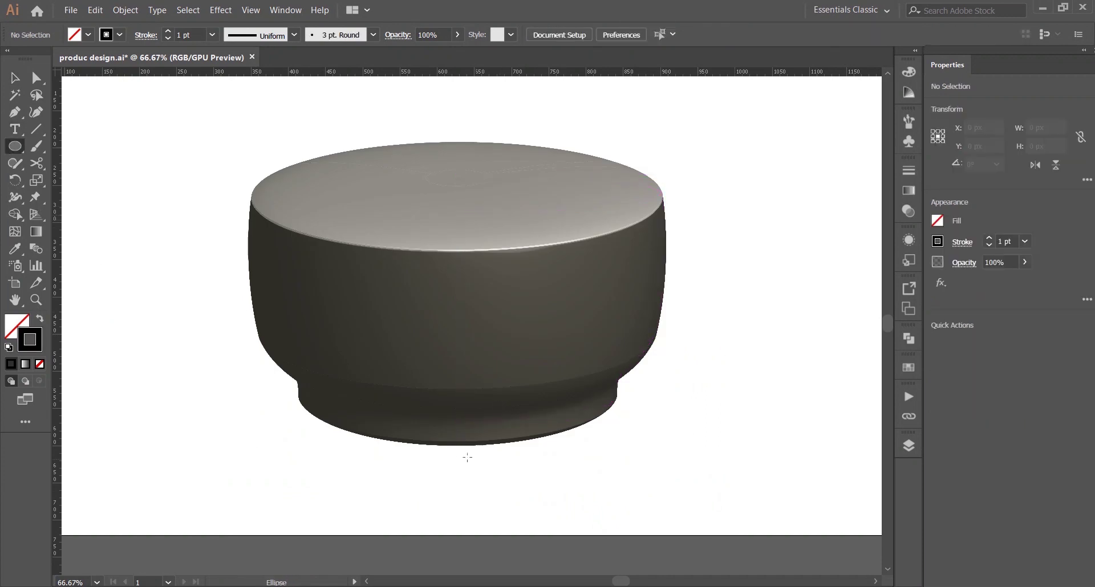
{"action": "left_click_drag", "start_coordinate": [458, 448], "coordinate": [289, 420]}
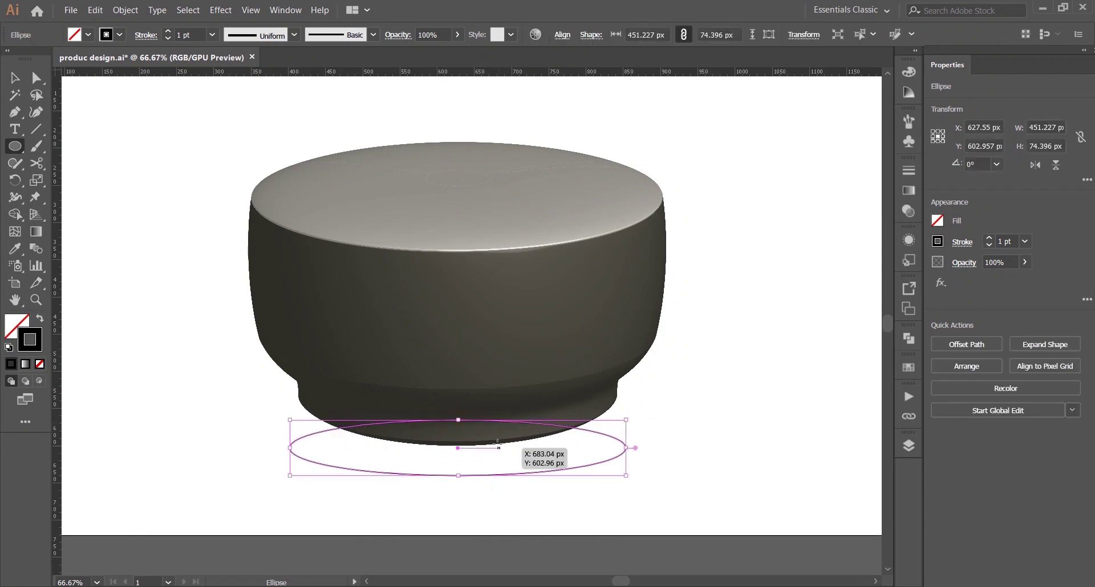
{"action": "key", "text": "shift+x"}
{"action": "key", "text": "v"}
Step: Send the black shadow ellipse to the back, behind the bowl
{"action": "right_click", "coordinate": [524, 448]}
{"action": "mouse_move", "coordinate": [597, 381]}
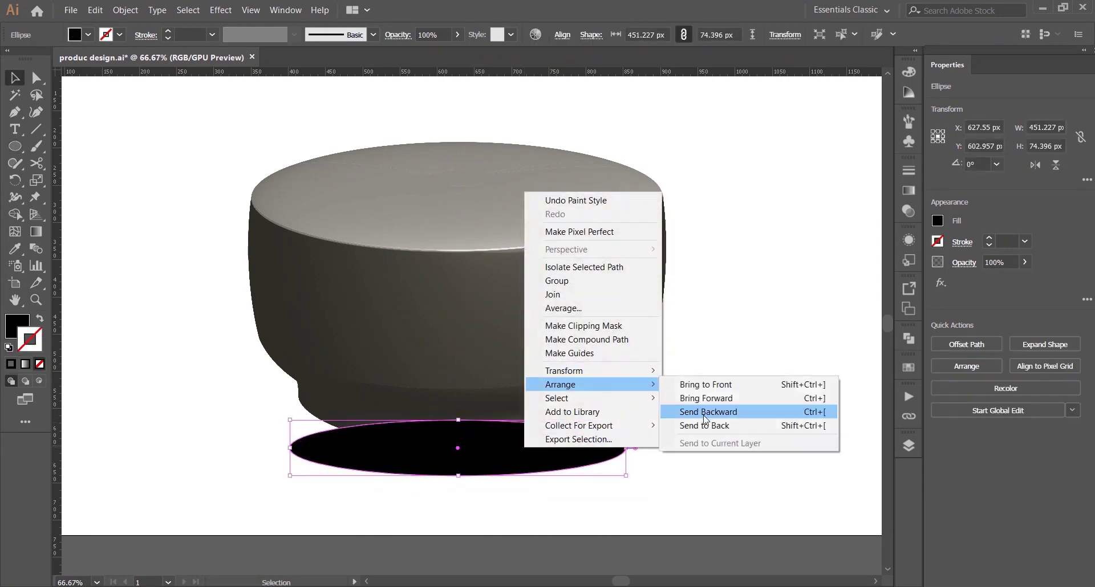
{"action": "left_click", "coordinate": [707, 425]}
{"action": "left_click", "coordinate": [647, 436]}
{"action": "left_click_drag", "start_coordinate": [570, 447], "coordinate": [568, 448]}
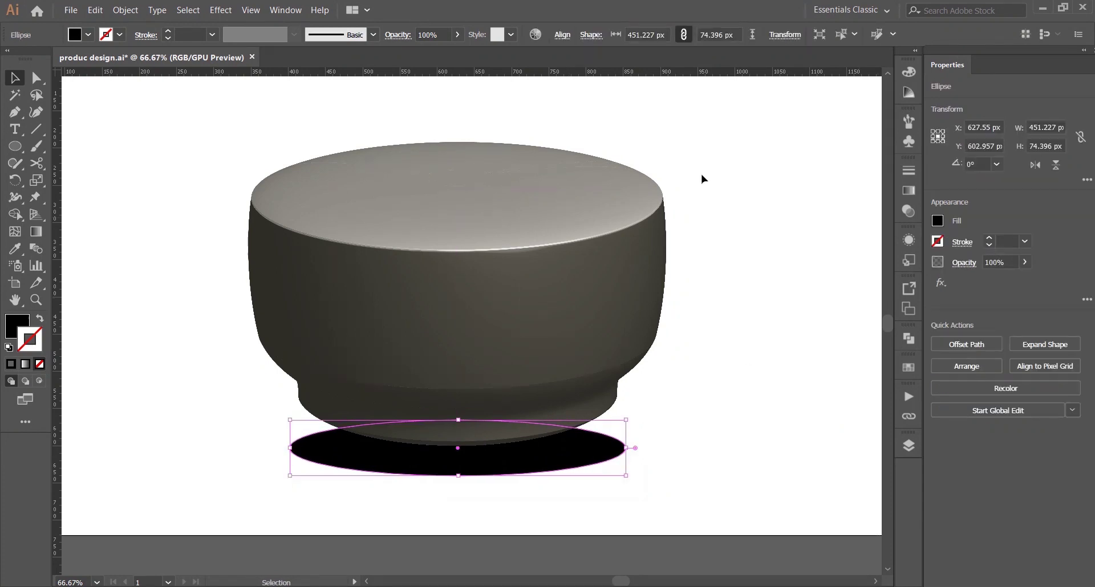
Step: Apply a Feather effect with a 45 px radius to the black shadow ellipse
{"action": "left_click", "coordinate": [221, 11]}
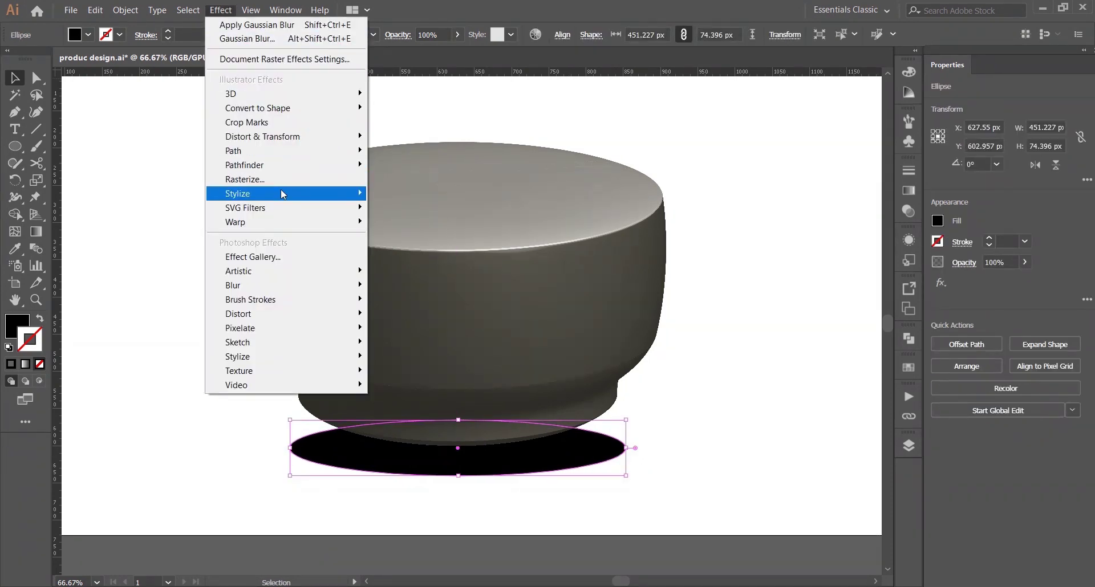
{"action": "mouse_move", "coordinate": [294, 196]}
{"action": "left_click", "coordinate": [402, 207]}
{"action": "left_click", "coordinate": [567, 329]}
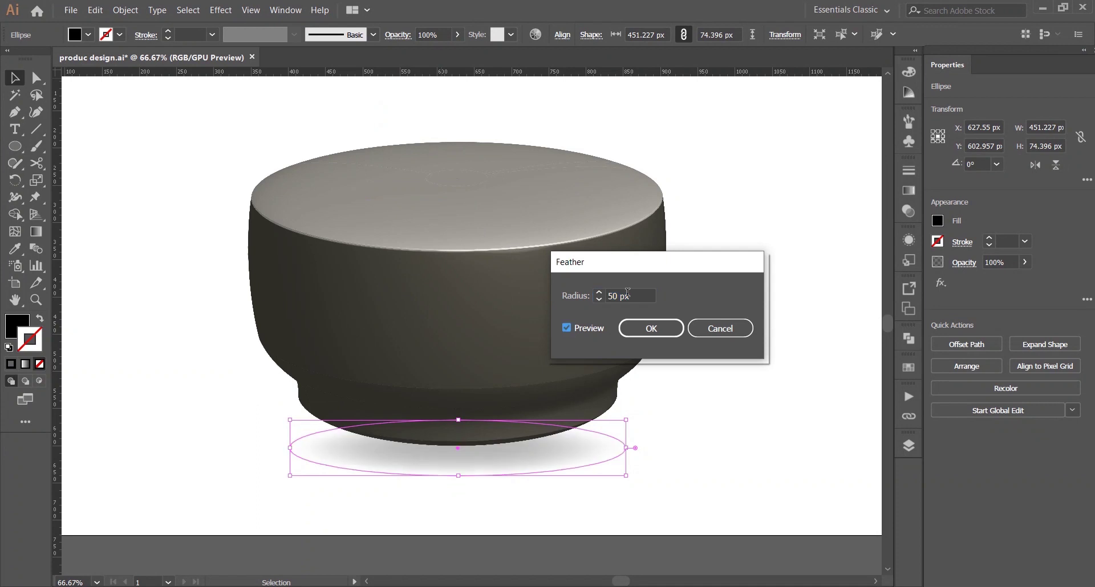
{"action": "left_click", "coordinate": [630, 295]}
{"action": "scroll", "coordinate": [630, 295], "scroll_direction": "down", "scroll_amount": 3}
{"action": "scroll", "coordinate": [630, 295], "scroll_direction": "up", "scroll_amount": 6}
{"action": "scroll", "coordinate": [630, 295], "scroll_direction": "down", "scroll_amount": 17}
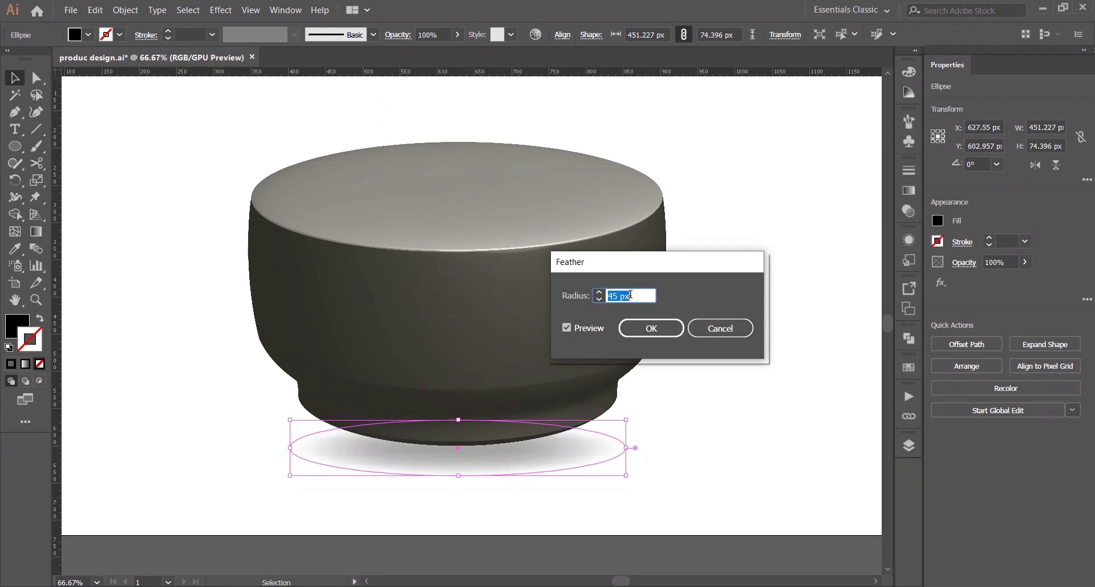
{"action": "left_click", "coordinate": [639, 328]}
{"action": "left_click", "coordinate": [775, 238]}
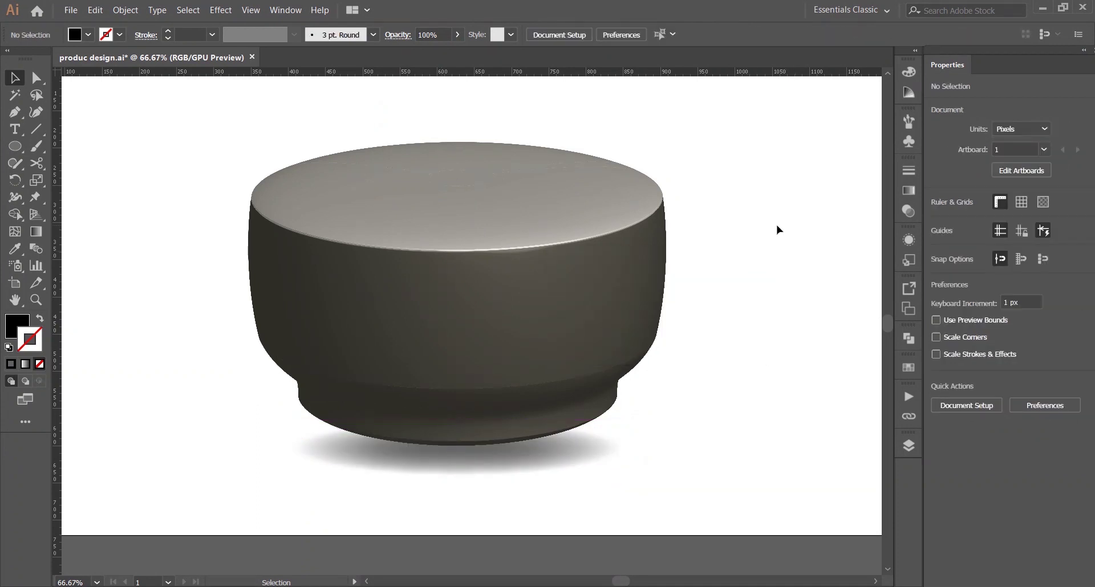
Step: Set the bowl's 3D Revolve position to Isometric Top
{"action": "key", "text": "ctrl+0"}
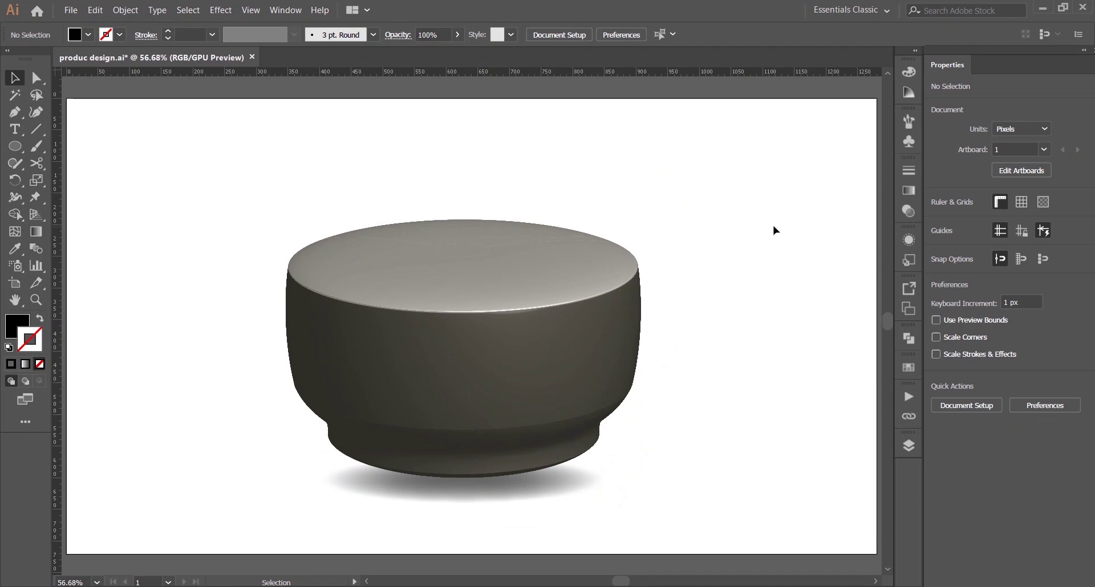
{"action": "left_click", "coordinate": [570, 358]}
{"action": "left_click", "coordinate": [670, 327]}
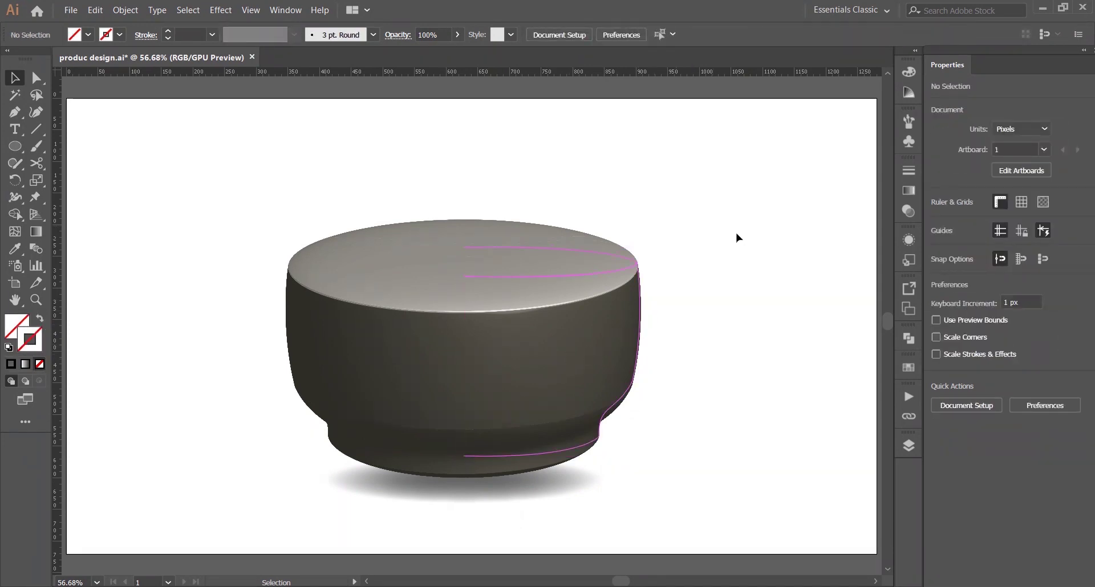
{"action": "key", "text": "ctrl+a"}
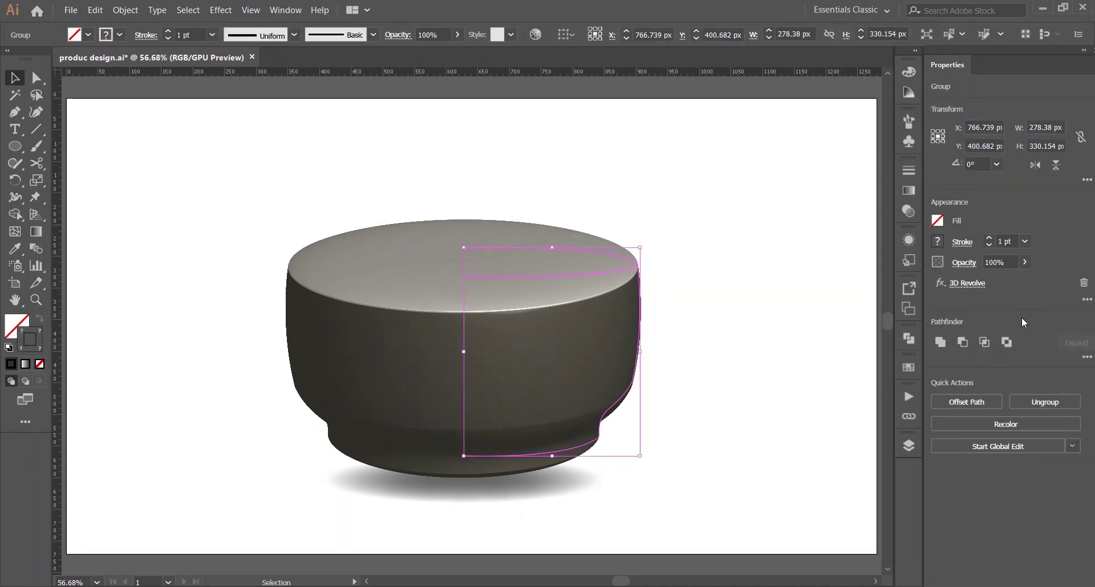
{"action": "left_click", "coordinate": [966, 286]}
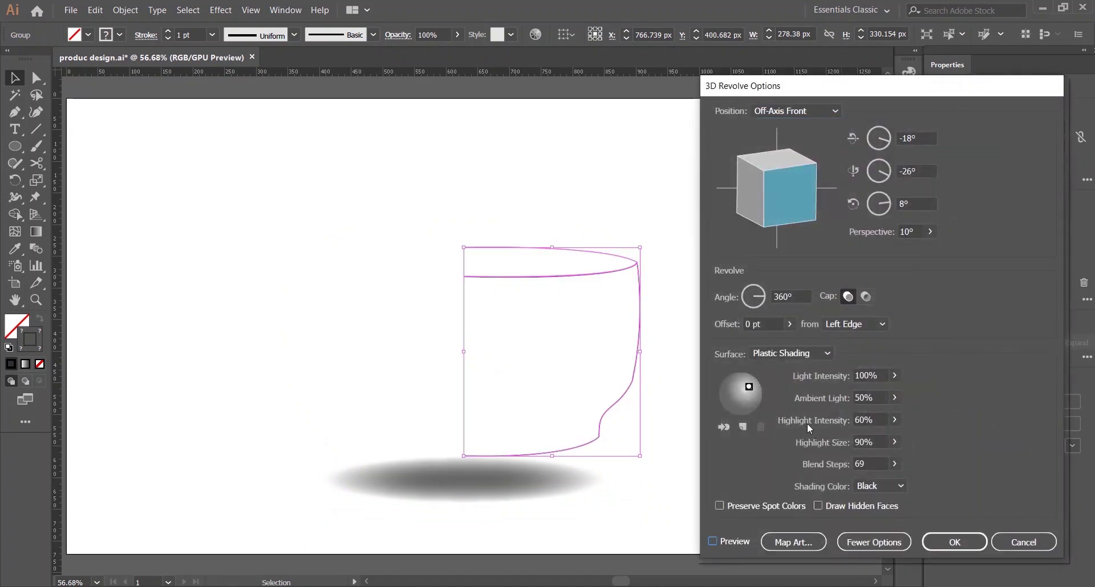
{"action": "left_click", "coordinate": [712, 542]}
{"action": "left_click", "coordinate": [822, 112]}
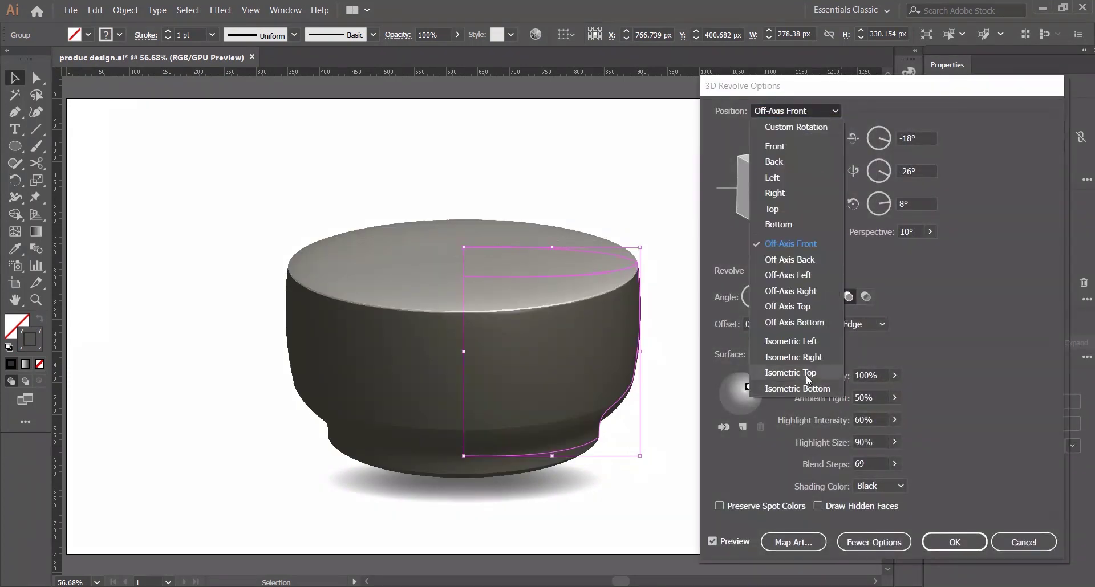
{"action": "key", "text": "Escape"}
{"action": "scroll", "coordinate": [802, 111], "scroll_direction": "down", "scroll_amount": 8}
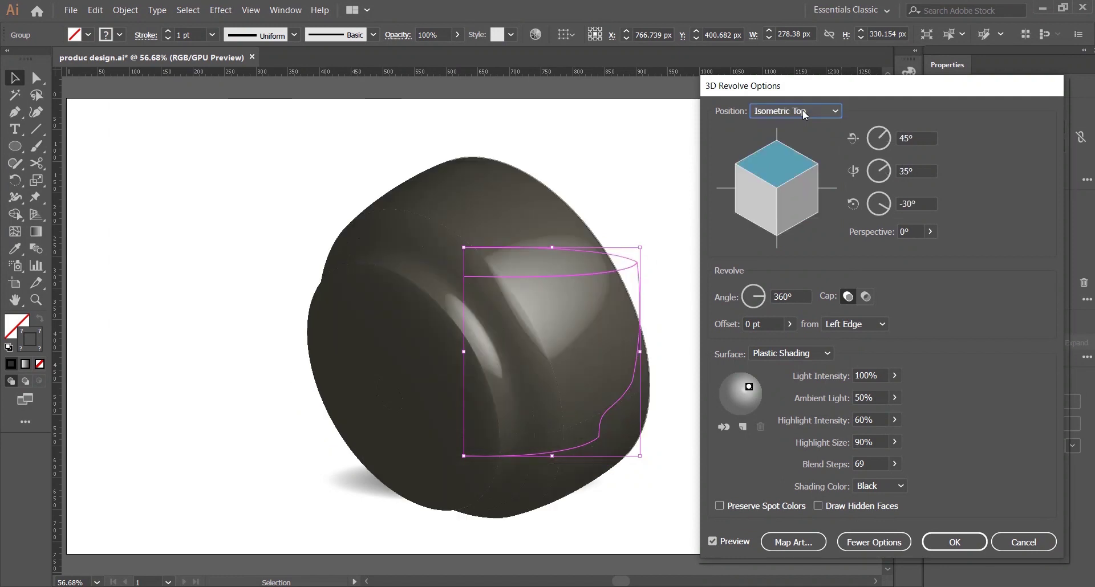
{"action": "left_click", "coordinate": [803, 109]}
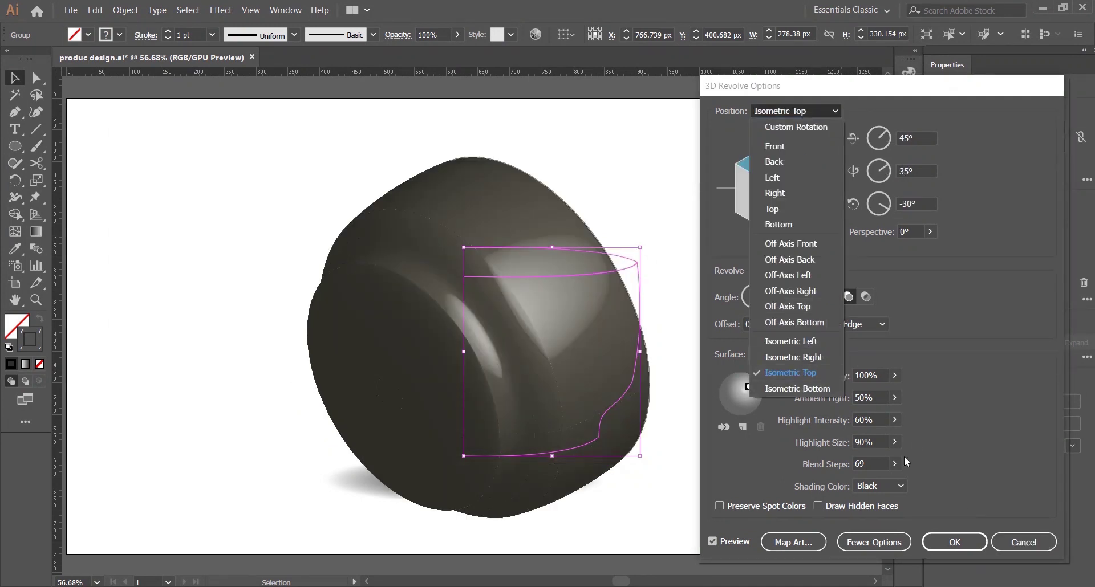
{"action": "left_click", "coordinate": [837, 375]}
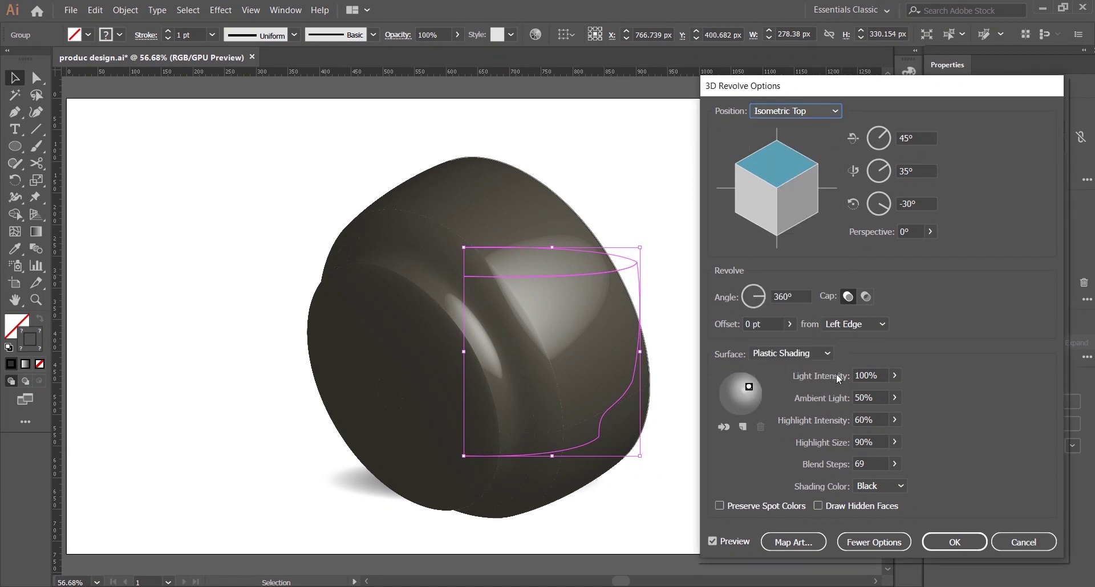
{"action": "left_click", "coordinate": [954, 542]}
{"action": "left_click", "coordinate": [692, 264]}
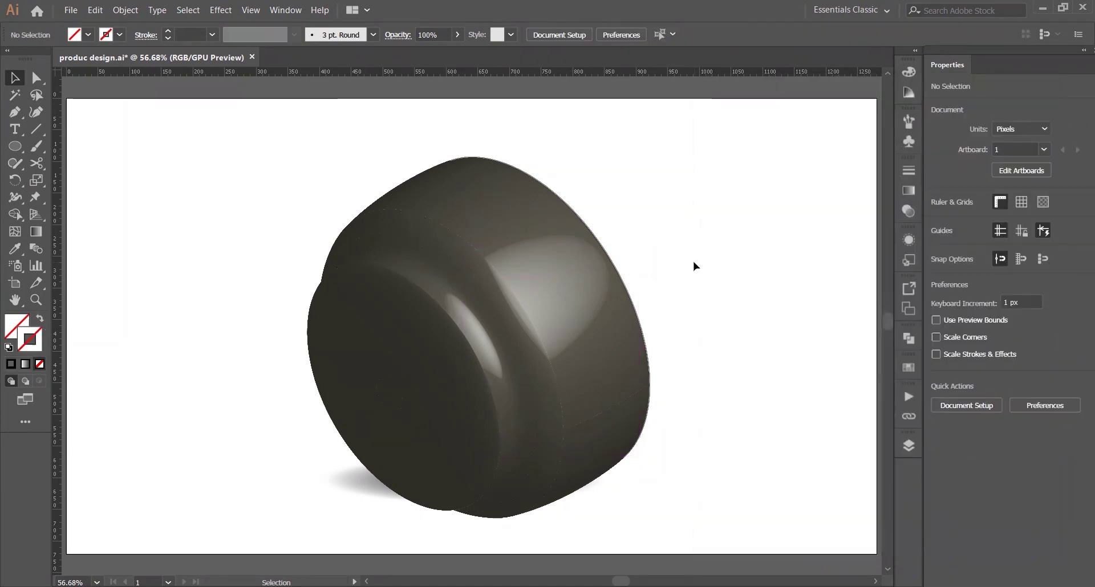
Step: Move the feathered shadow slightly left and down so it sits under the tilted bowl
{"action": "key", "text": "ctrl+minus"}
{"action": "key", "text": "ctrl+minus"}
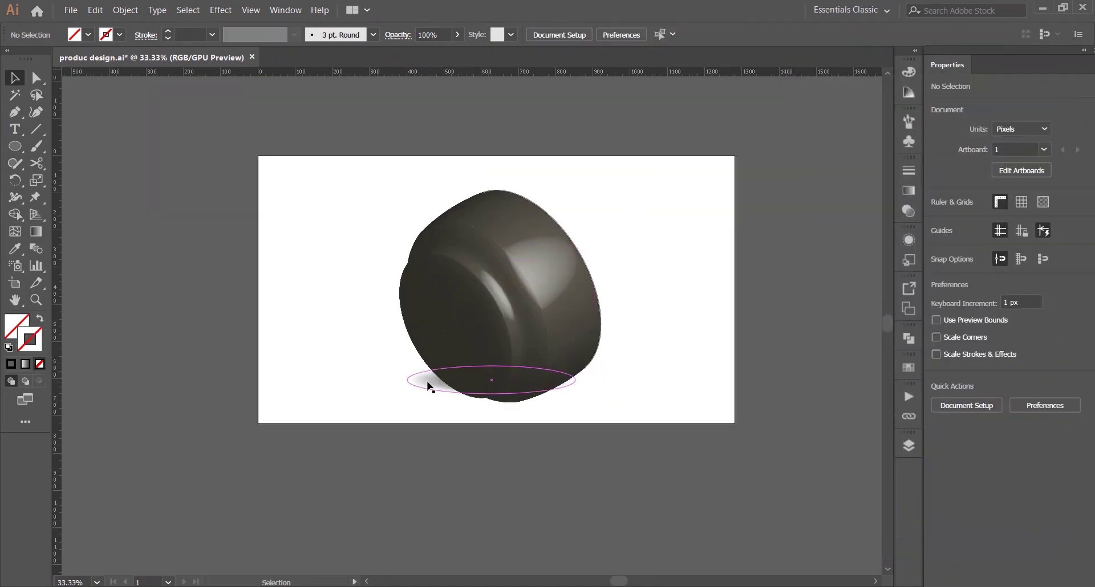
{"action": "left_click_drag", "start_coordinate": [429, 387], "coordinate": [399, 395]}
{"action": "left_click", "coordinate": [741, 248]}
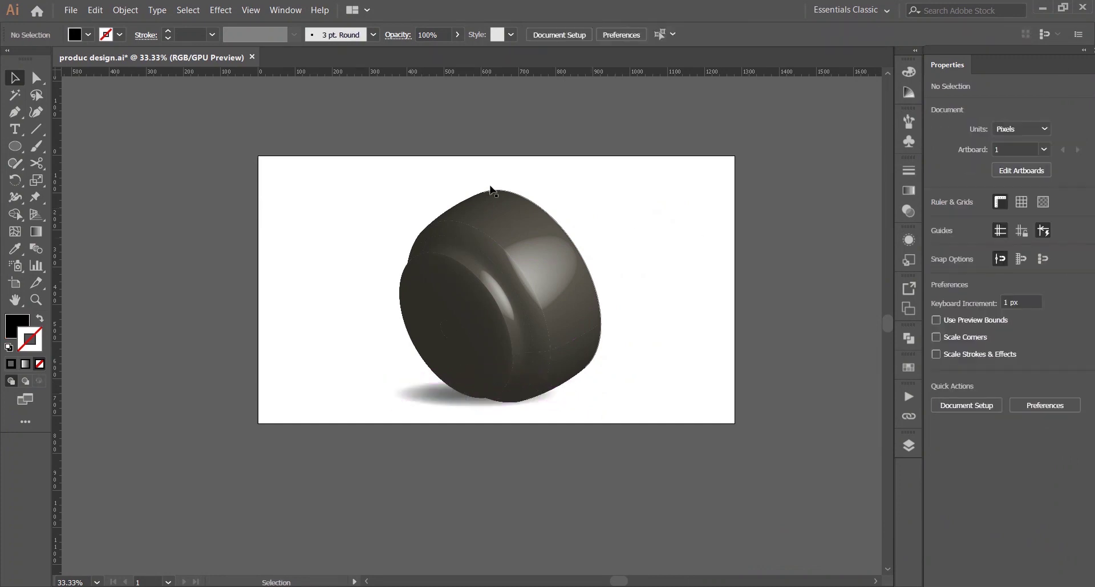
Step: Scale the bowl and shadow together to about 379 by 305 px and move them to the left half of the artboard
{"action": "left_click_drag", "start_coordinate": [286, 187], "coordinate": [707, 411]}
{"action": "left_click_drag", "start_coordinate": [585, 240], "coordinate": [532, 292]}
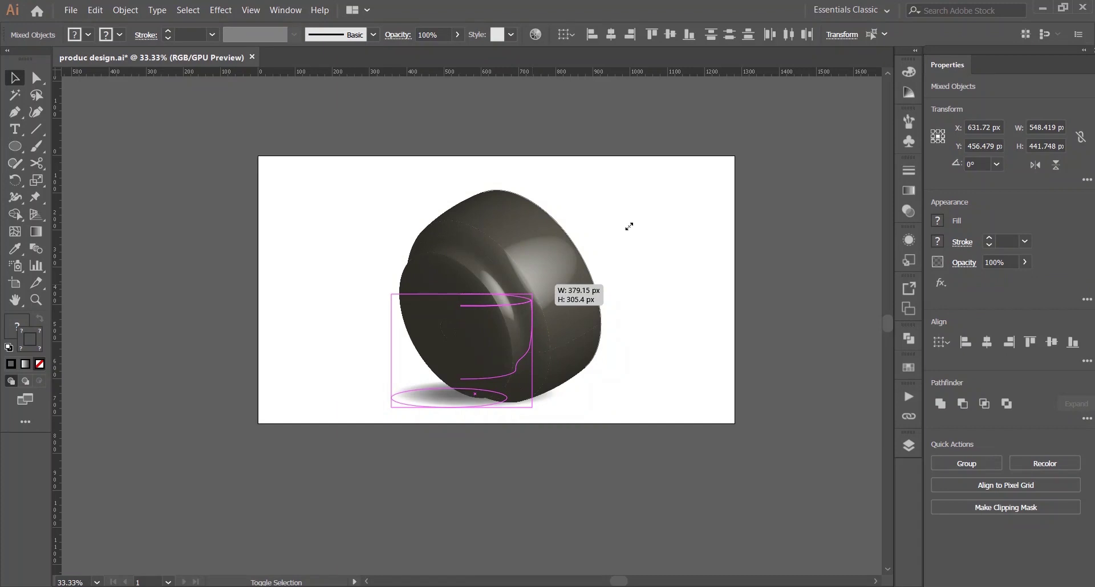
{"action": "left_click_drag", "start_coordinate": [629, 226], "coordinate": [618, 237]}
{"action": "left_click_drag", "start_coordinate": [474, 328], "coordinate": [381, 293]}
{"action": "left_click", "coordinate": [505, 269]}
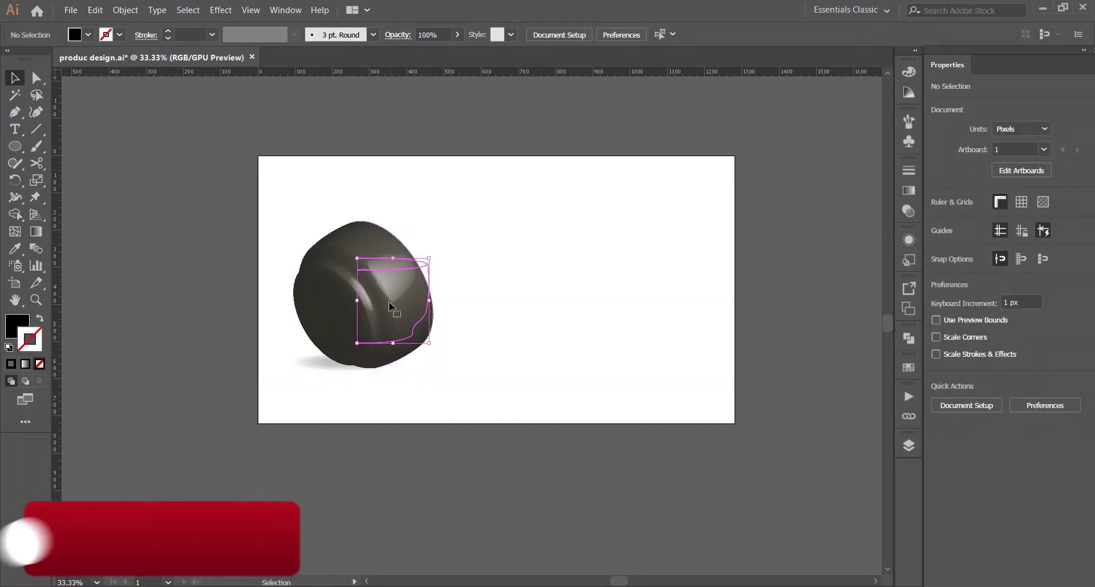
Step: Duplicate the bowl and its shadow about 512 px horizontally to the right
{"action": "left_click", "coordinate": [390, 307]}
{"action": "left_click_drag", "start_coordinate": [217, 206], "coordinate": [557, 274]}
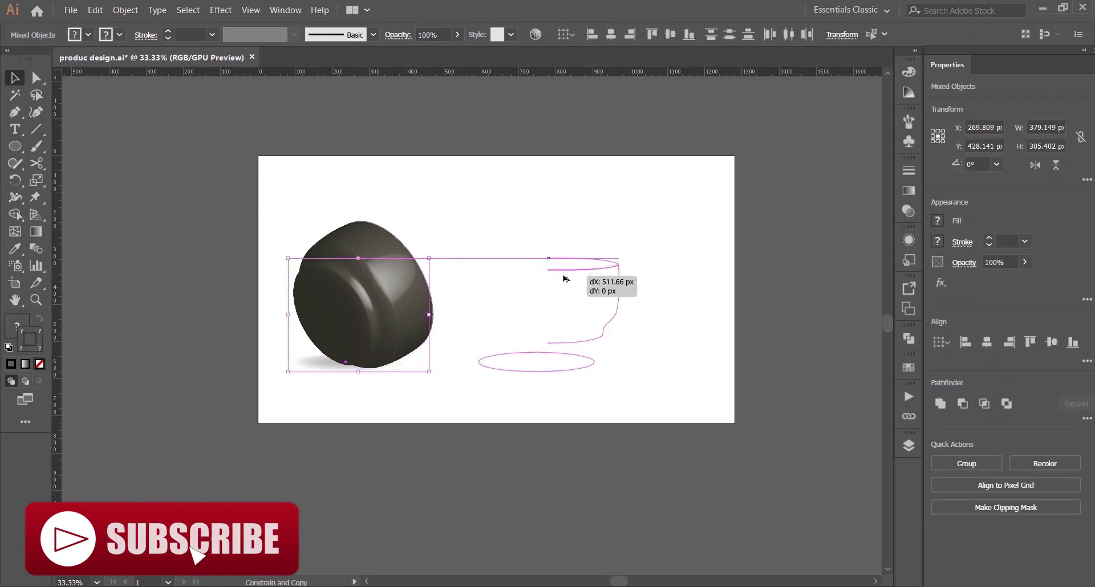
{"action": "left_click", "coordinate": [624, 216]}
Step: Set the duplicated bowl's 3D Revolve position to Isometric Bottom
{"action": "left_click", "coordinate": [573, 276]}
{"action": "left_click", "coordinate": [966, 281]}
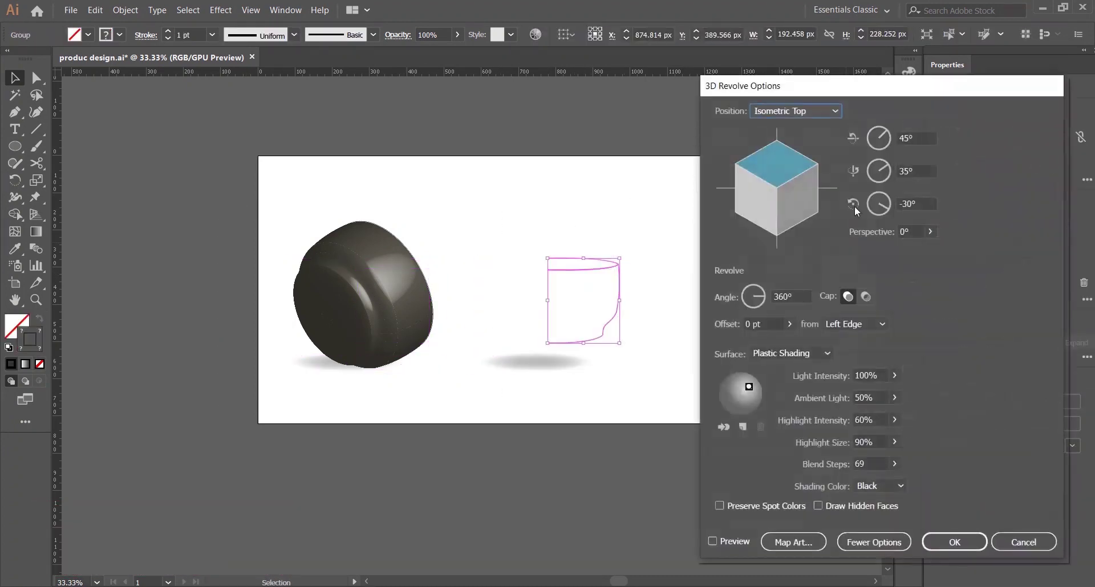
{"action": "left_click", "coordinate": [735, 542]}
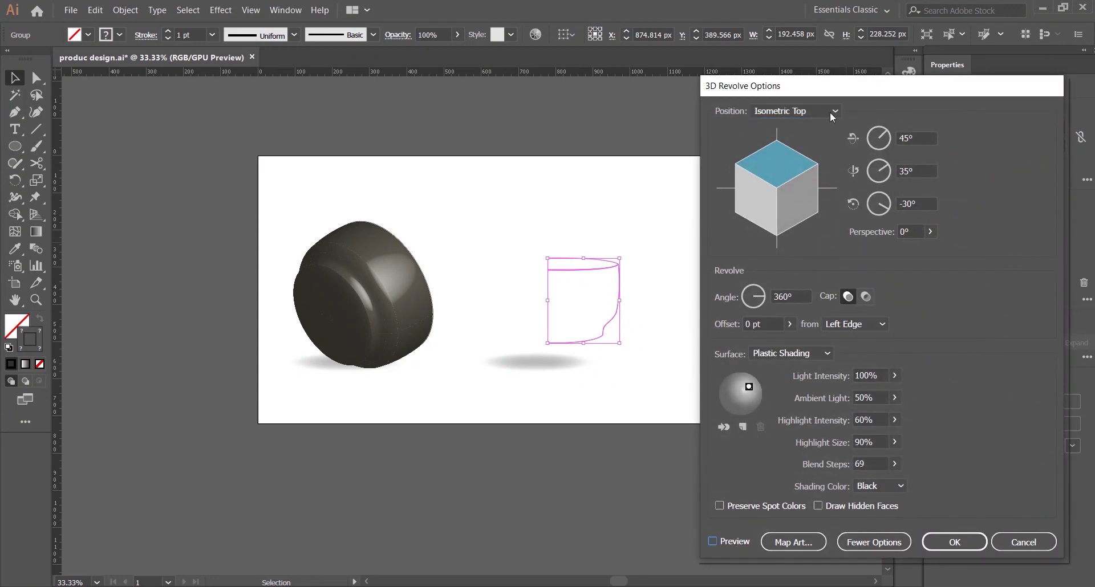
{"action": "left_click", "coordinate": [820, 111]}
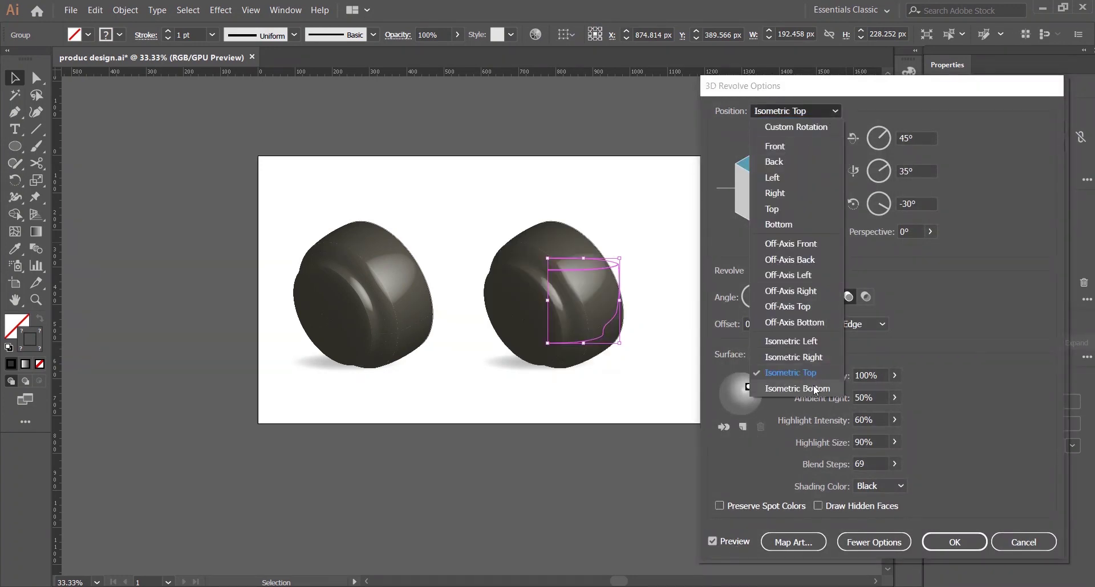
{"action": "left_click", "coordinate": [816, 378]}
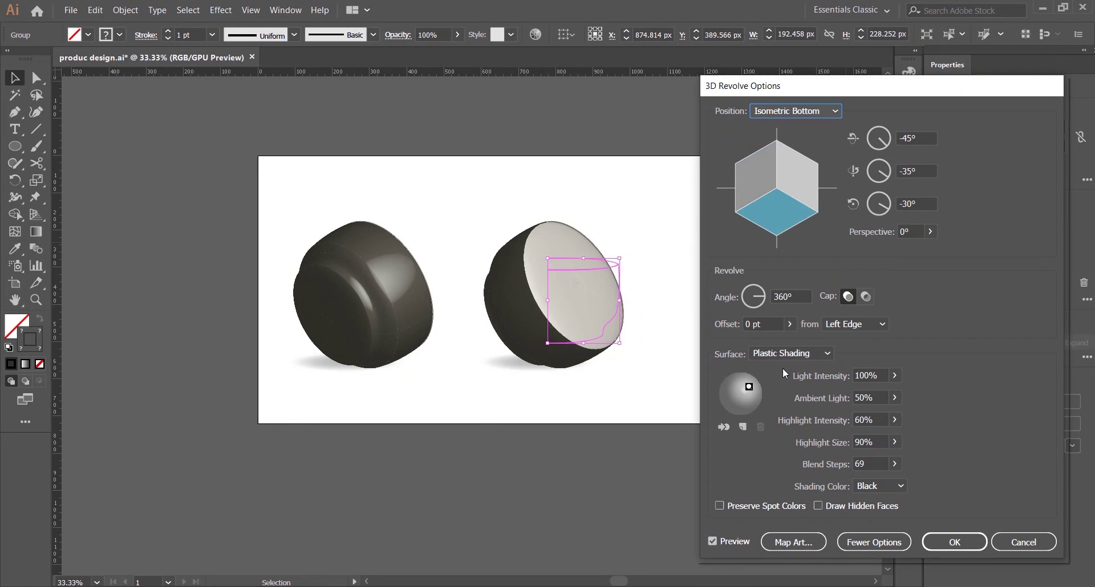
{"action": "left_click", "coordinate": [953, 542]}
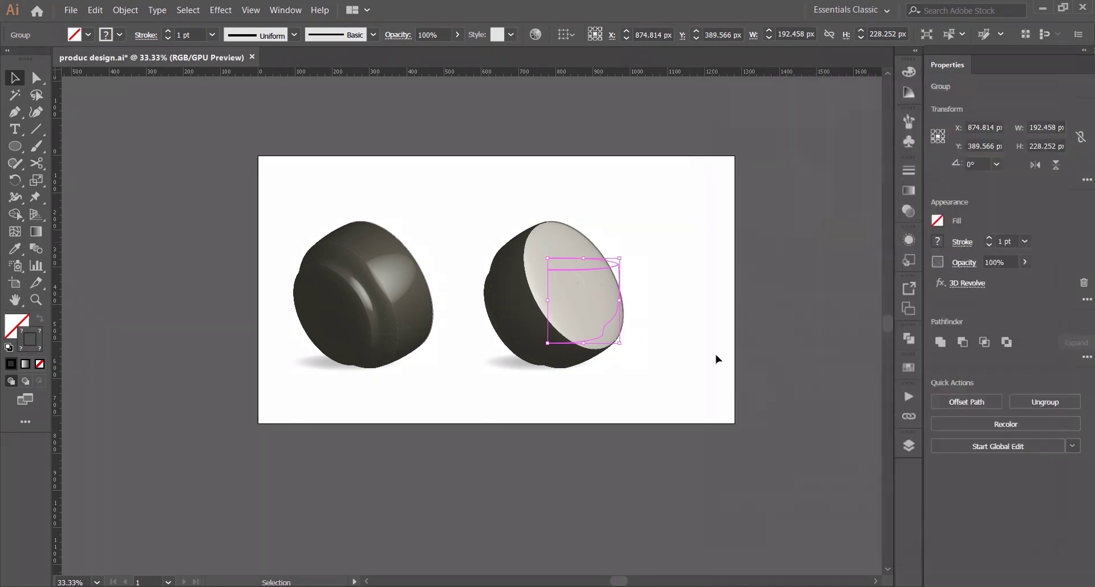
Step: Duplicate the second bowl and its shadow about 492 px horizontally, past the artboard's right edge
{"action": "left_click", "coordinate": [740, 227]}
{"action": "left_click_drag", "start_coordinate": [469, 183], "coordinate": [599, 371]}
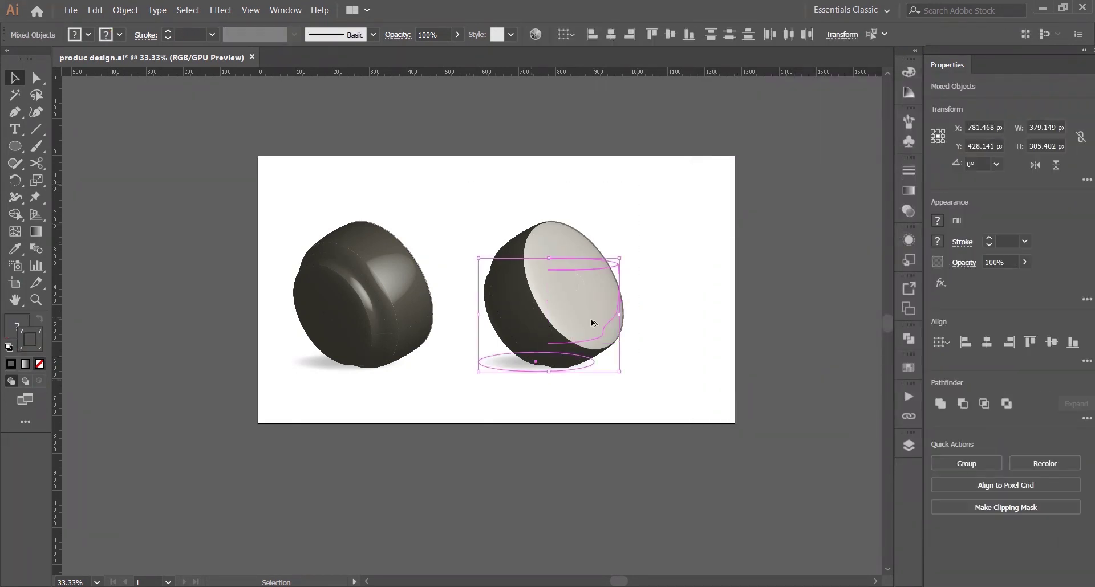
{"action": "left_click_drag", "start_coordinate": [593, 323], "coordinate": [775, 324]}
{"action": "left_click", "coordinate": [768, 200]}
Step: Change the third bowl's 3D Revolve rotation to an upright view with the pale lid seen from above
{"action": "left_click", "coordinate": [724, 298]}
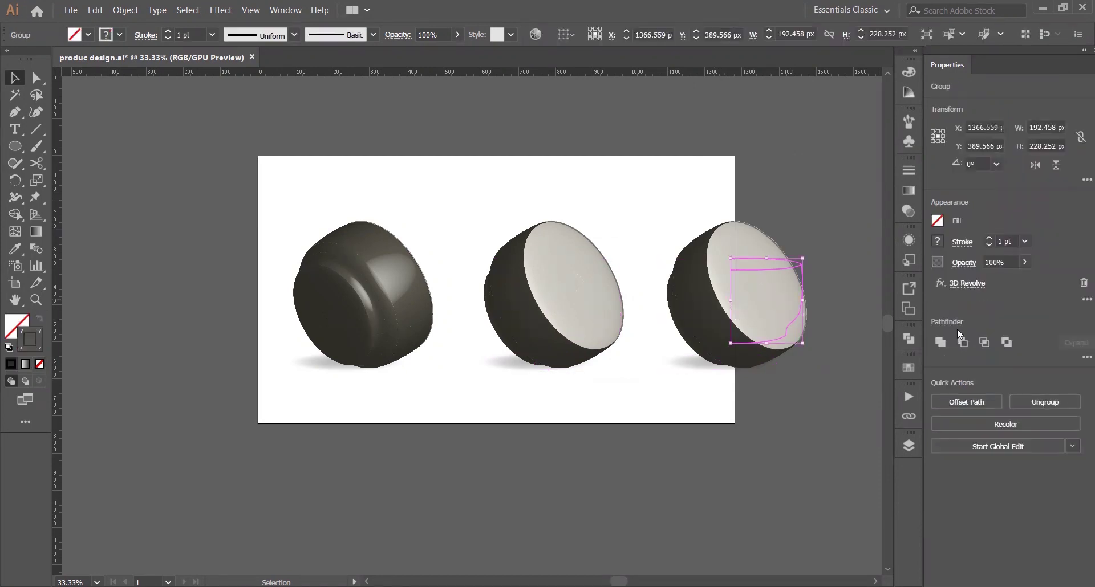
{"action": "left_click", "coordinate": [963, 283]}
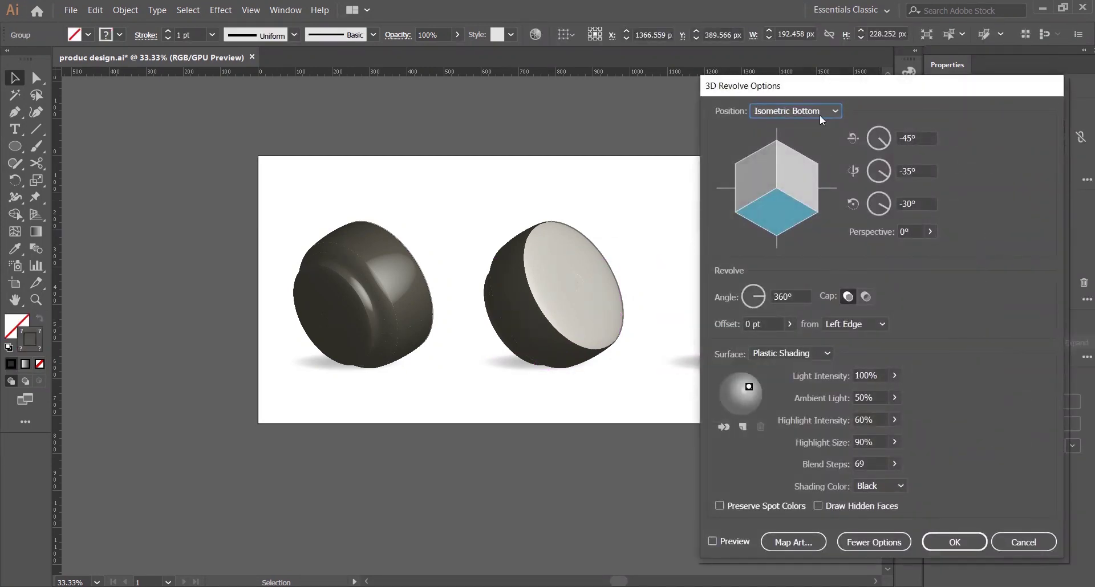
{"action": "left_click", "coordinate": [713, 541]}
{"action": "left_click", "coordinate": [828, 111]}
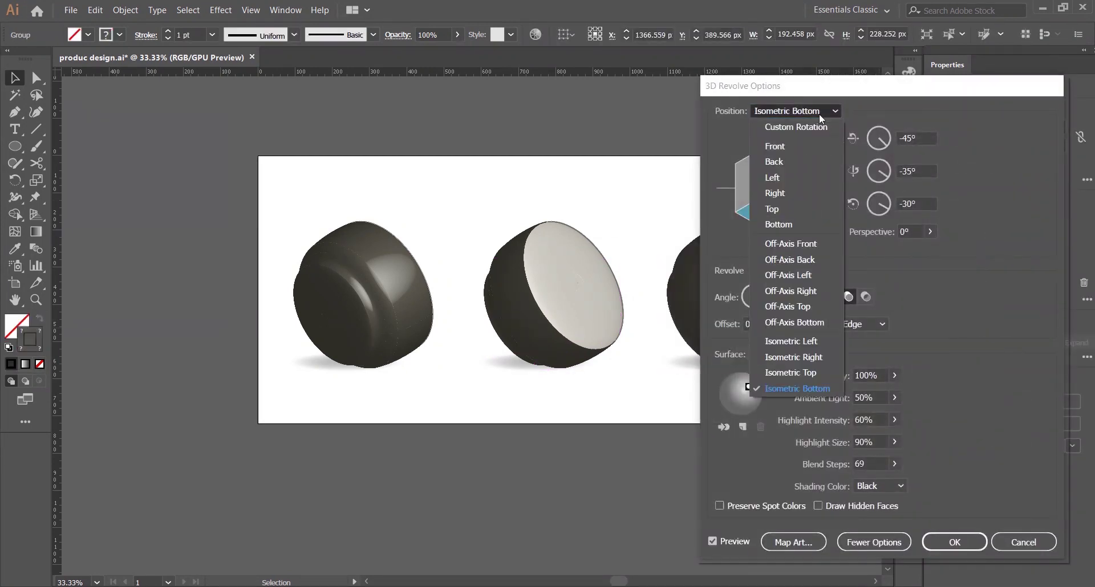
{"action": "left_click", "coordinate": [891, 99]}
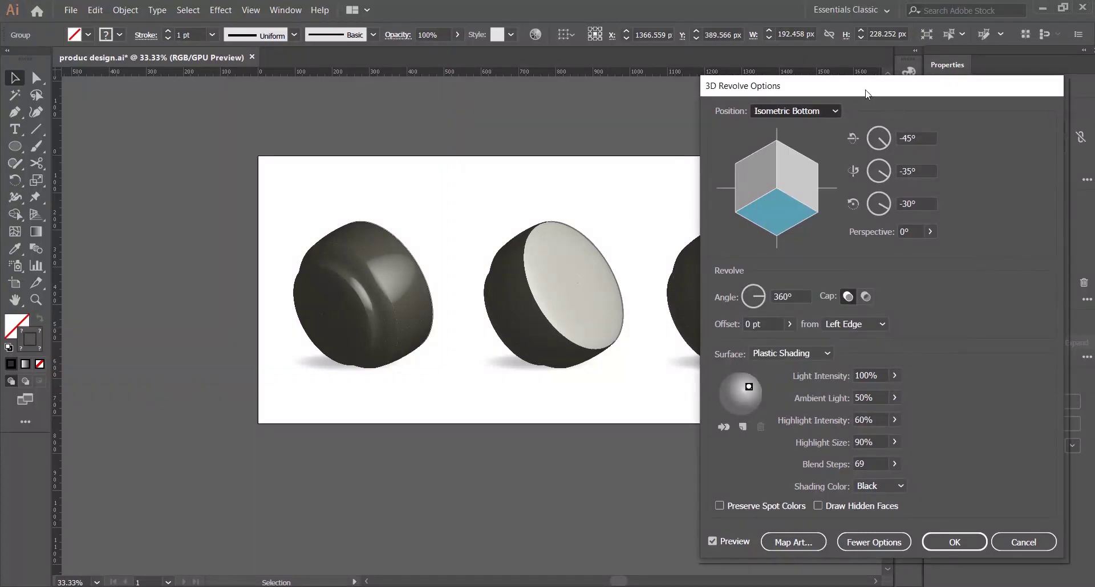
{"action": "left_click", "coordinate": [1010, 556]}
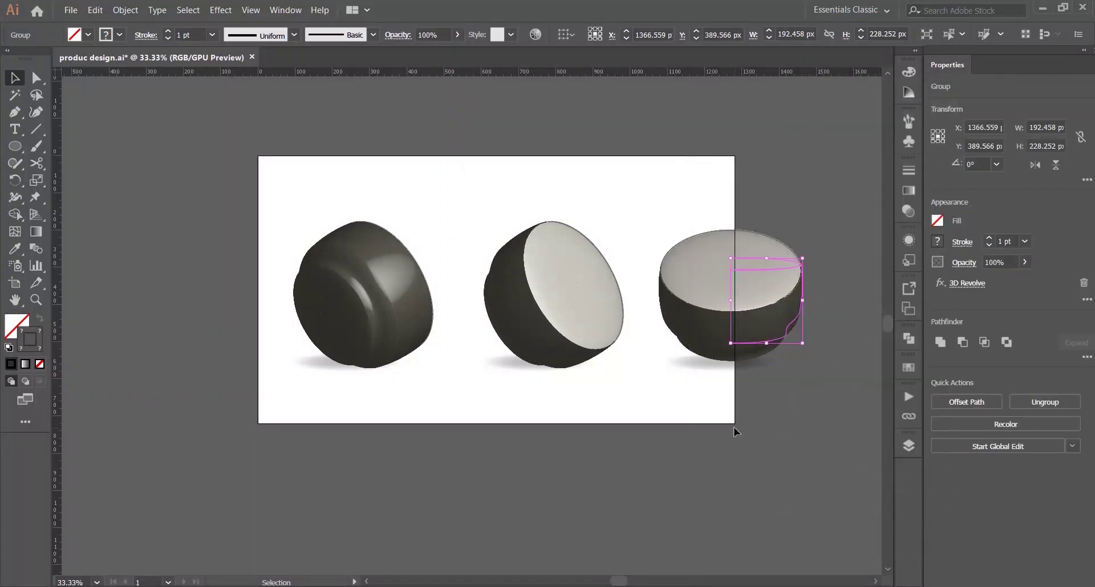
{"action": "left_click", "coordinate": [734, 427]}
Step: Scale the upright bowl and its shadow down to about 276 by 222 px in the artboard's upper right area
{"action": "key", "text": "ctrl+0"}
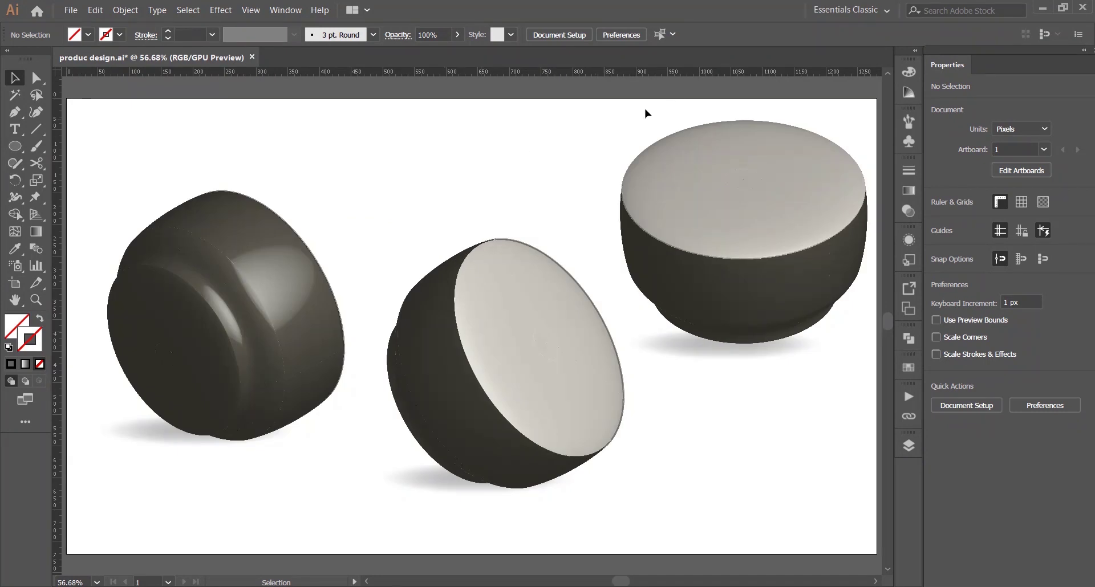
{"action": "left_click_drag", "start_coordinate": [833, 387], "coordinate": [833, 387]}
{"action": "mouse_move", "coordinate": [595, 142]}
{"action": "left_mouse_down"}
{"action": "mouse_move", "coordinate": [645, 184]}
{"action": "mouse_move", "coordinate": [595, 144]}
{"action": "left_mouse_up"}
{"action": "left_click_drag", "start_coordinate": [525, 158], "coordinate": [501, 163]}
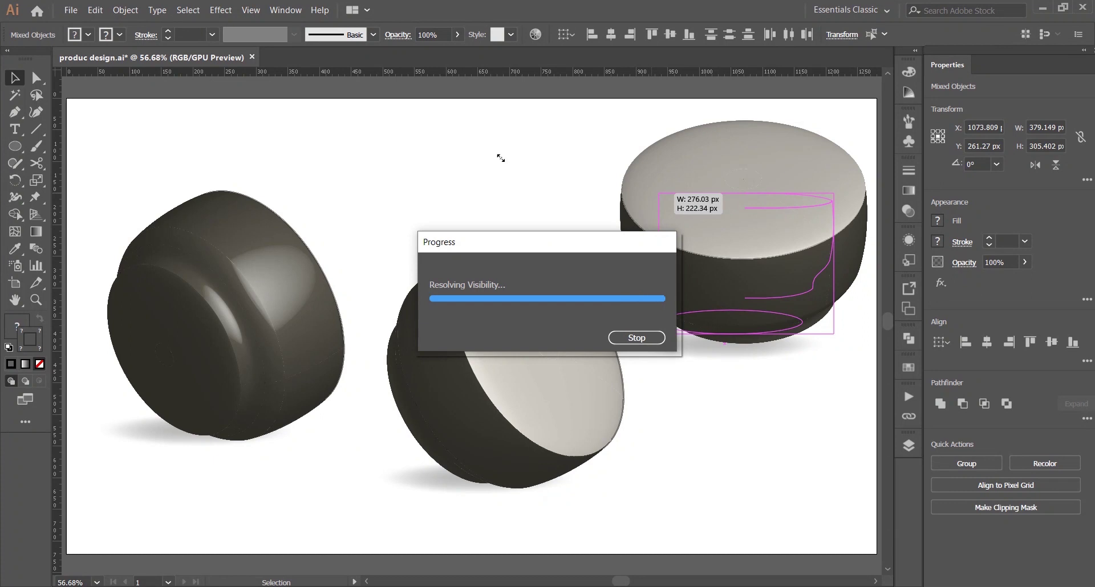
{"action": "left_click", "coordinate": [545, 173]}
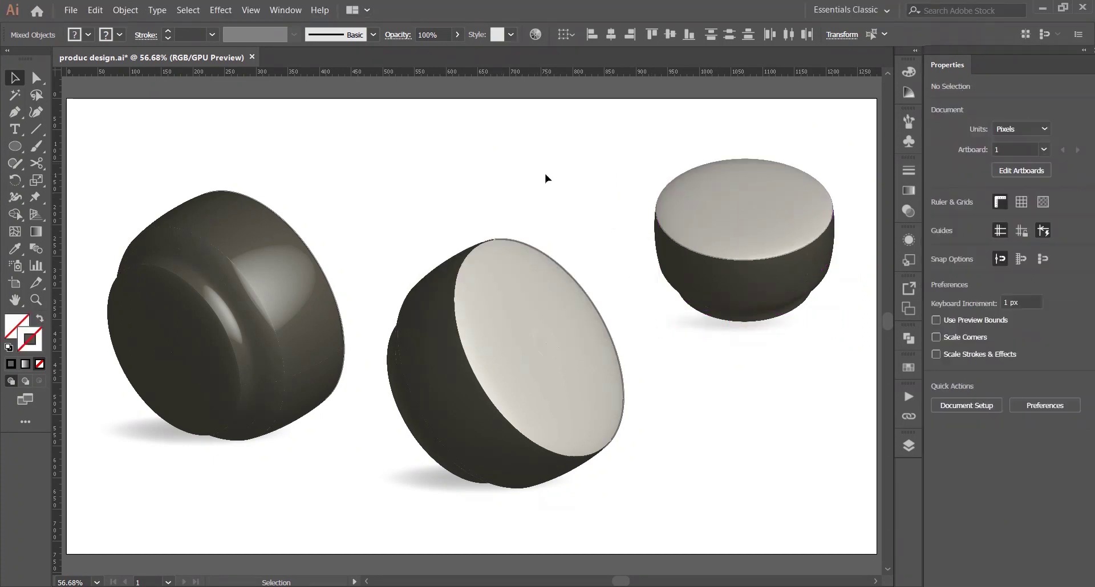
Step: Move the middle bowl and its shadow slightly to the right to even out the spacing
{"action": "left_click_drag", "start_coordinate": [405, 186], "coordinate": [571, 498]}
{"action": "left_click_drag", "start_coordinate": [490, 409], "coordinate": [523, 409]}
{"action": "left_click", "coordinate": [514, 200]}
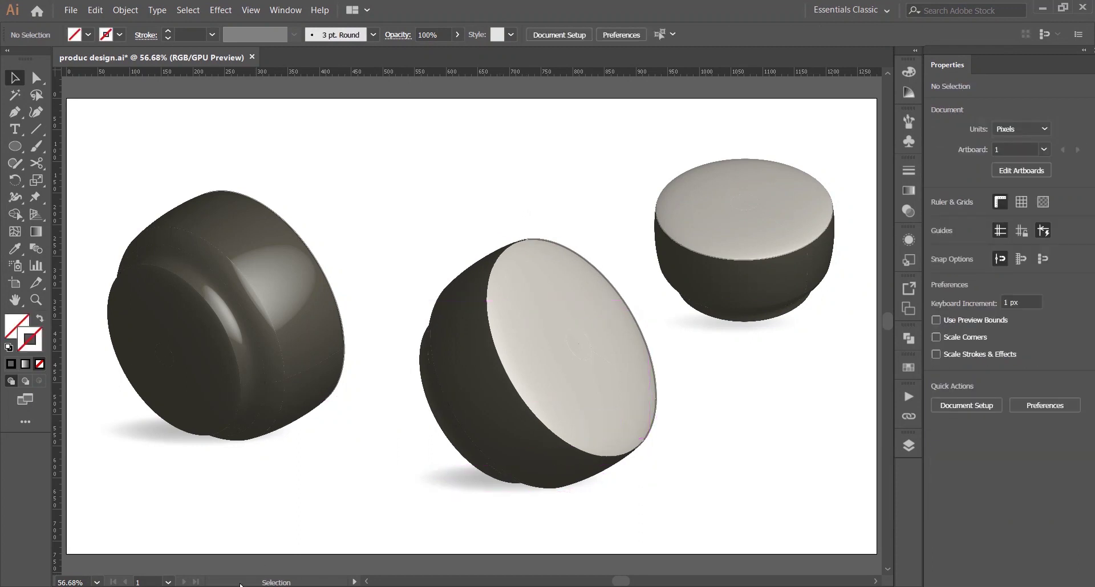